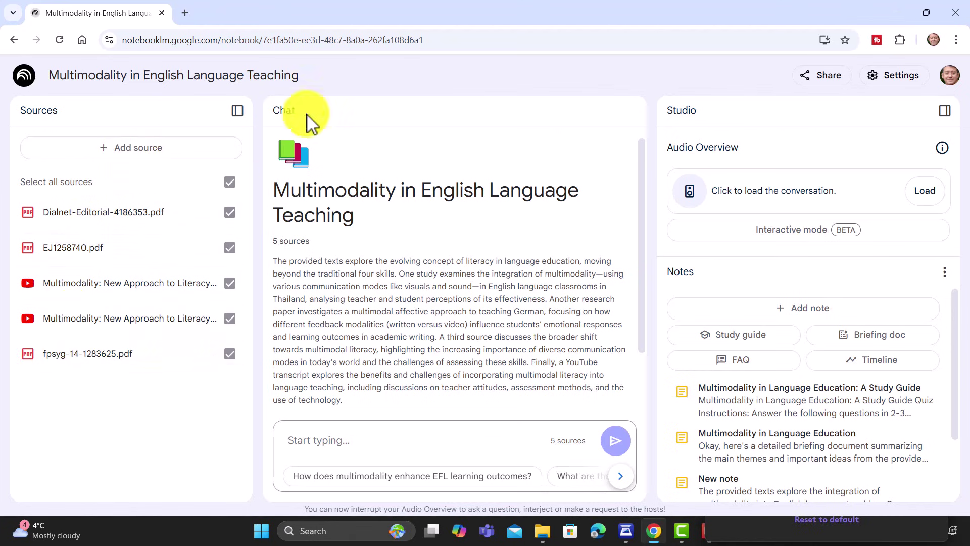
- Load the notebook's Audio Overview with the browser in full screen, and play its opening seconds before pausing
key(F11)
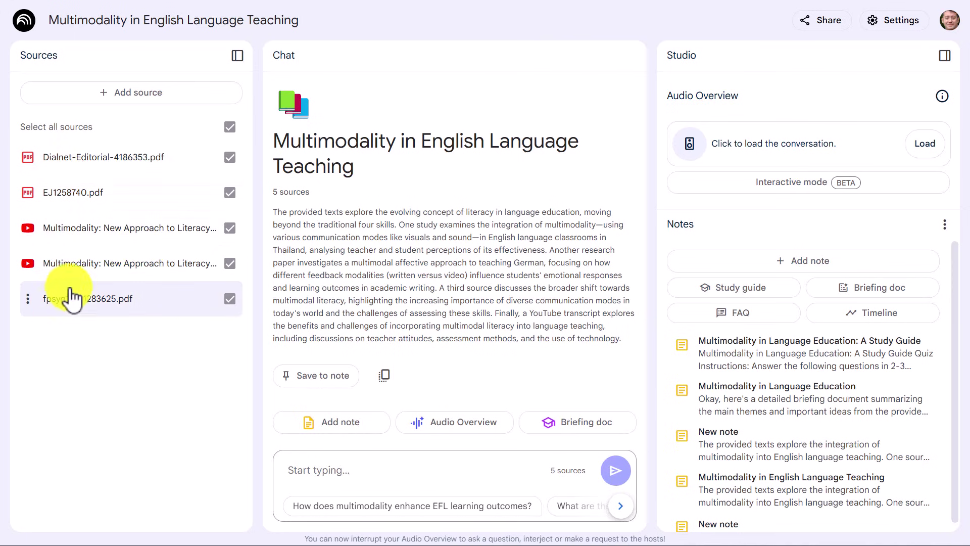
click(828, 161)
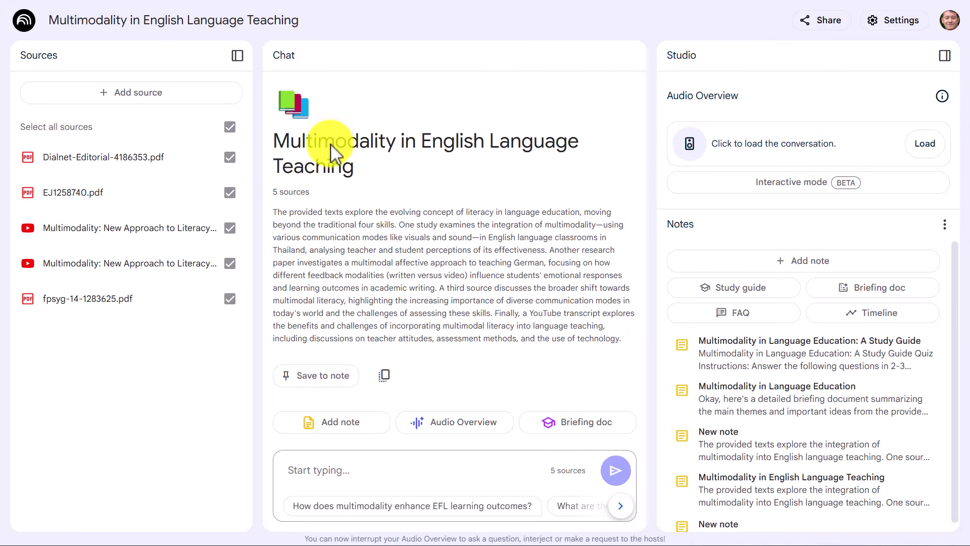
click(687, 168)
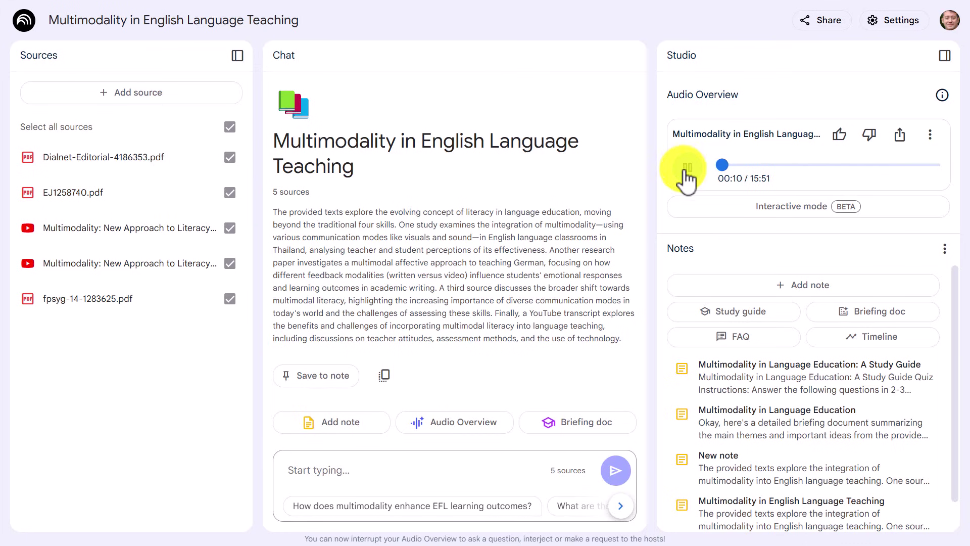
click(687, 168)
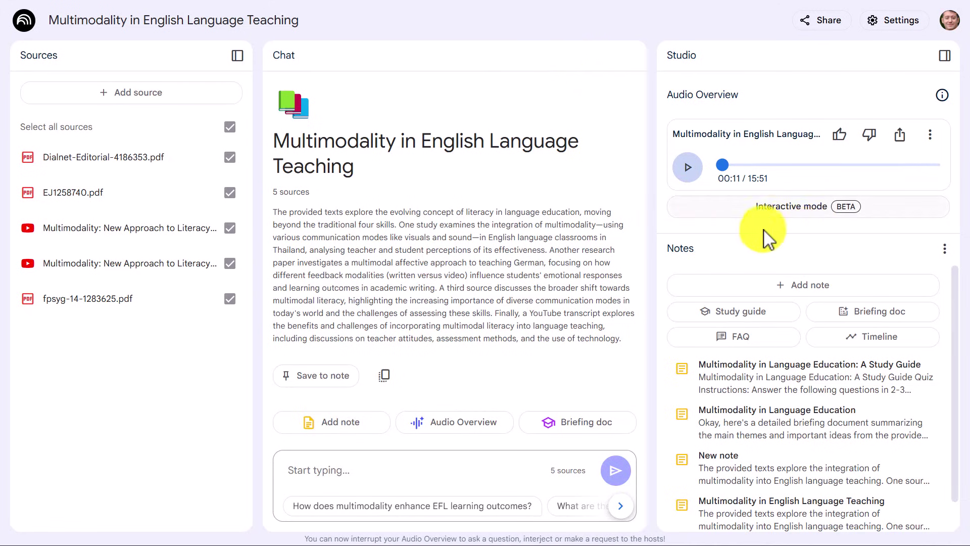
- Play the Audio Overview in interactive mode and join the hosts' conversation, finishing with playback paused and the Studio overview open
click(846, 216)
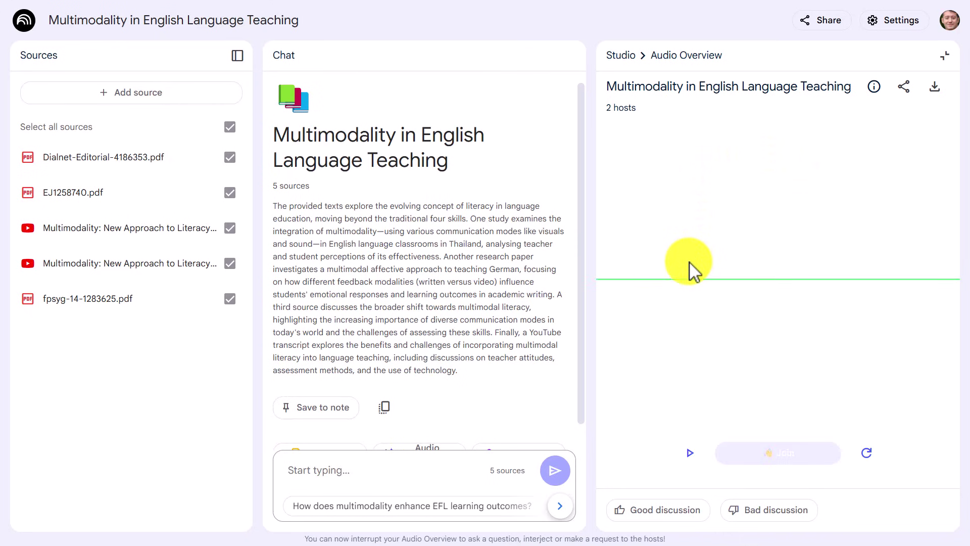
click(689, 454)
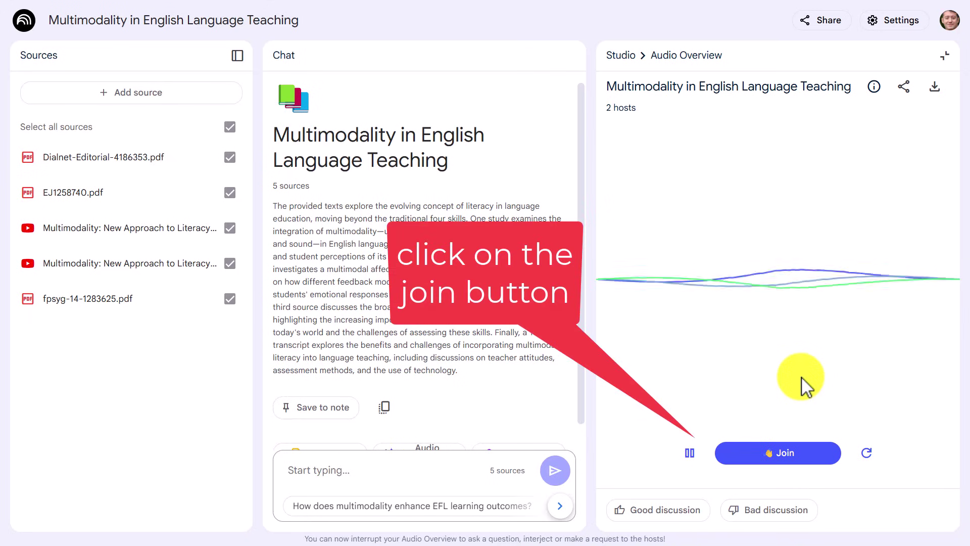
click(784, 454)
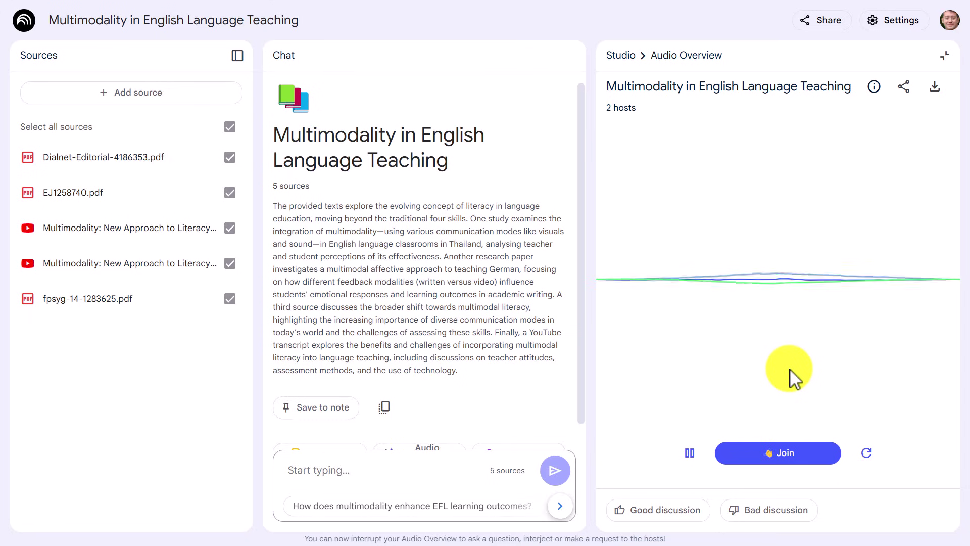
click(688, 457)
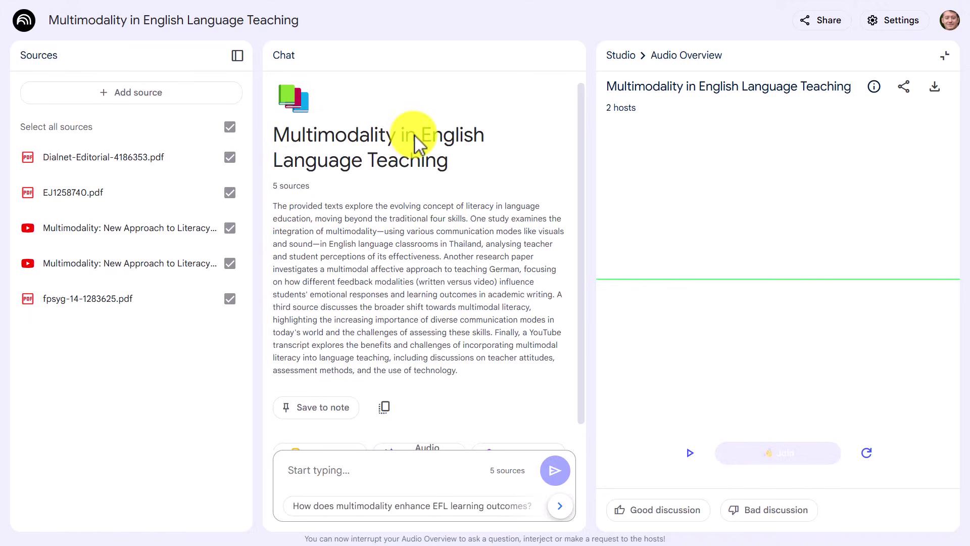
click(621, 56)
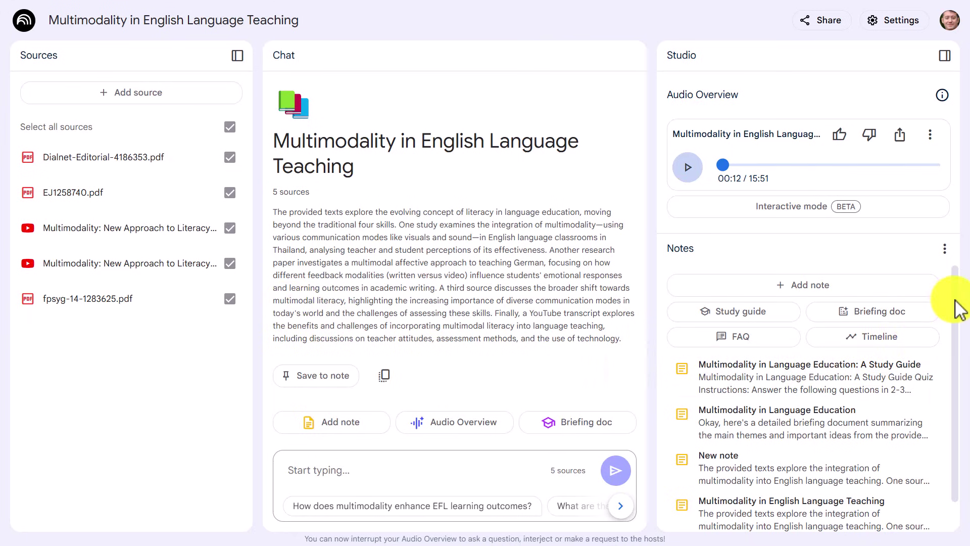
- Review the saved notes "Multimodality in Language Education: A Study Guide" and "Multimodality in Language Education"
drag(954, 303, 954, 333)
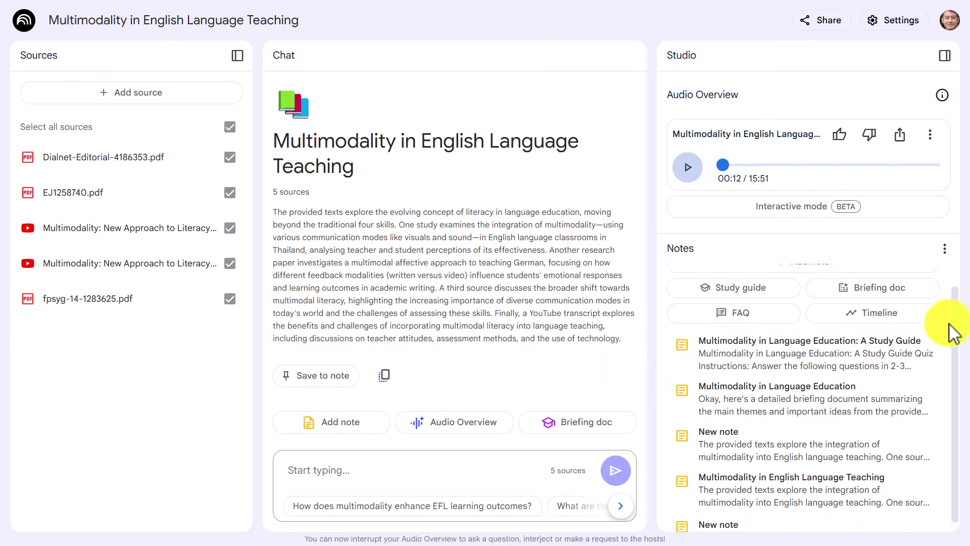
click(793, 353)
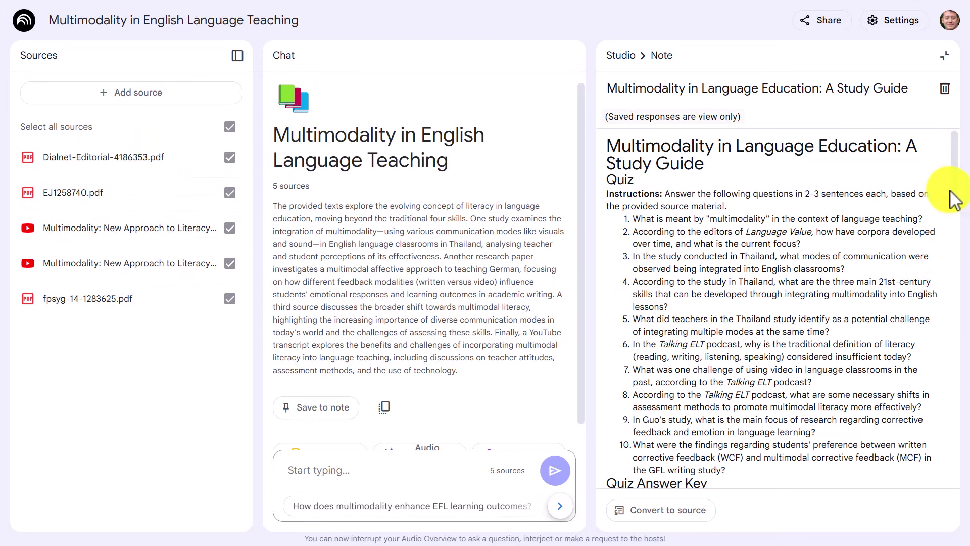
mouse_move(955, 199)
mouse_down()
mouse_move(955, 256)
mouse_move(958, 199)
mouse_up()
click(621, 56)
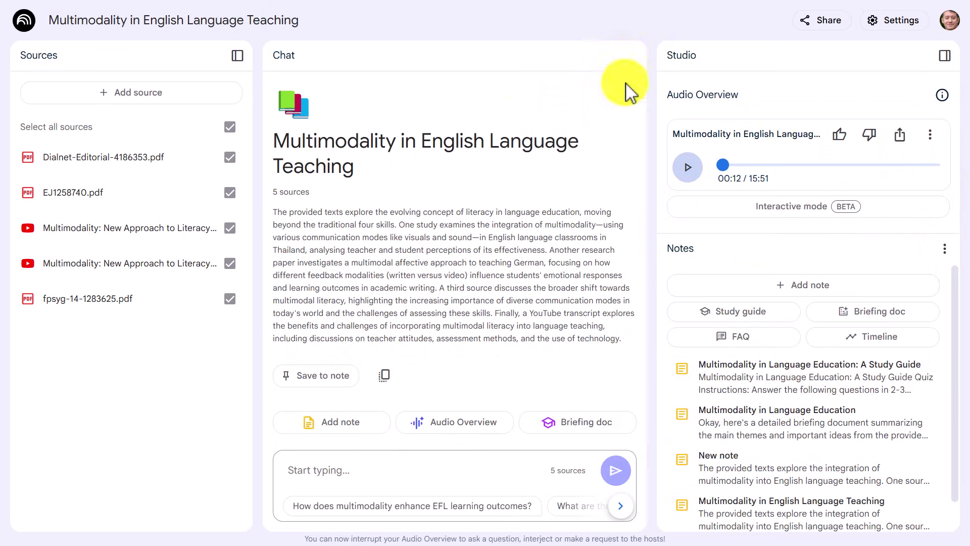
click(737, 428)
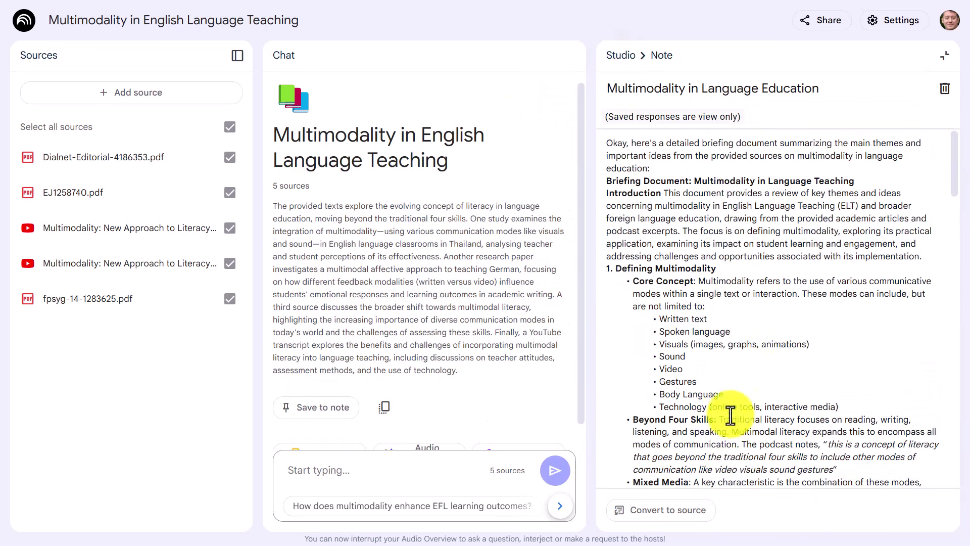
drag(955, 194, 958, 174)
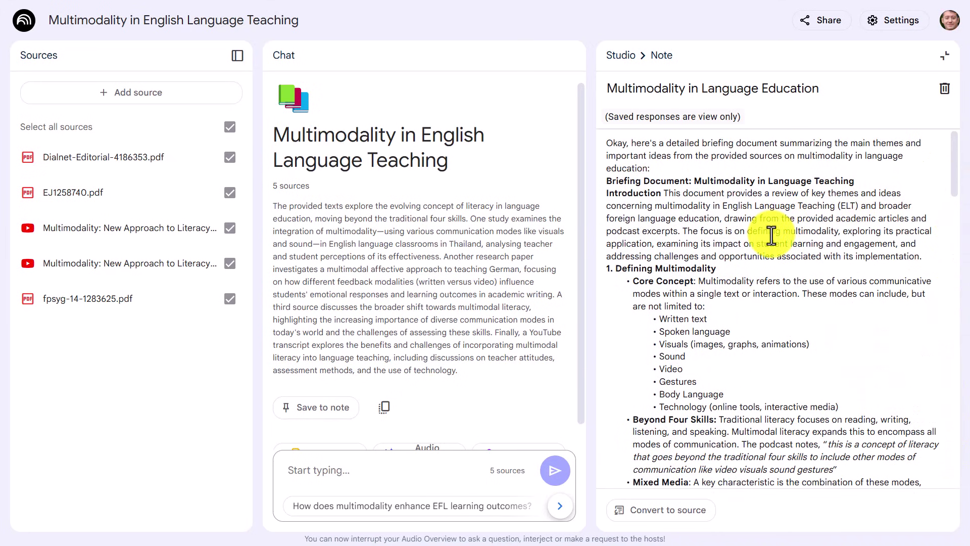
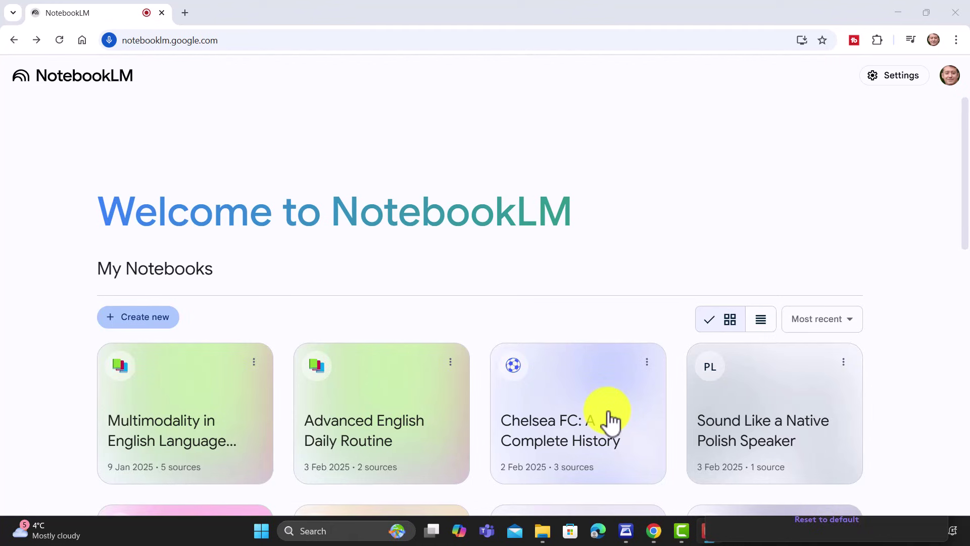
- Create a new notebook and browse to the Multimodality folder on the Desktop for its source upload
click(134, 318)
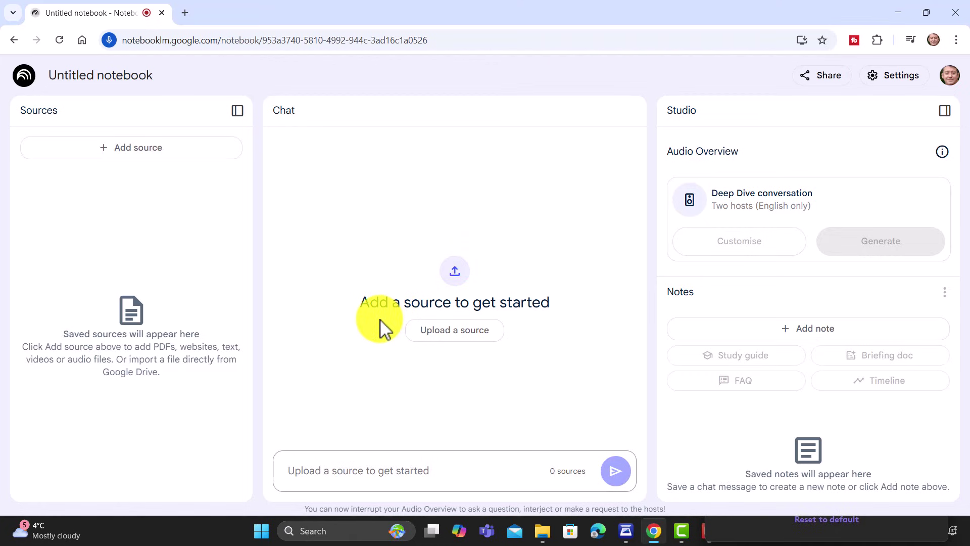
click(456, 334)
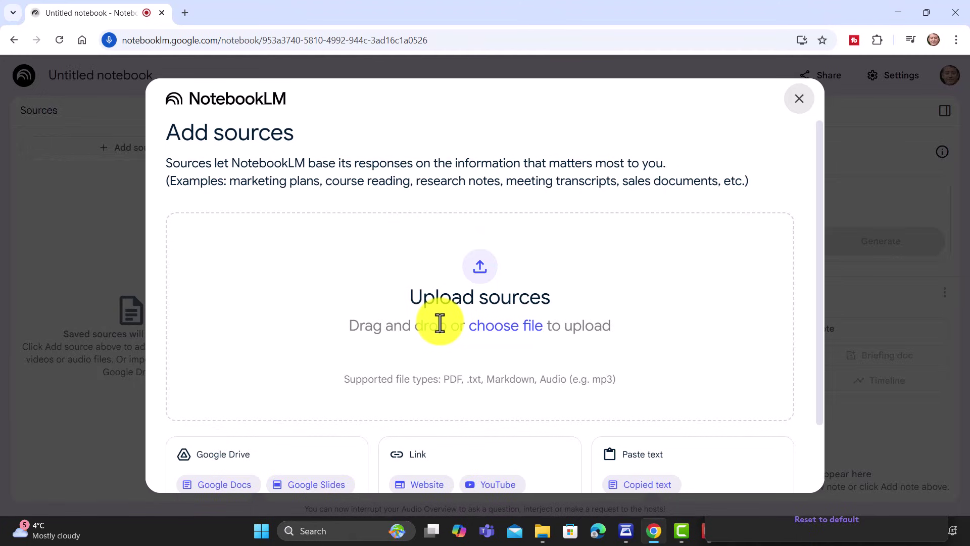
click(498, 328)
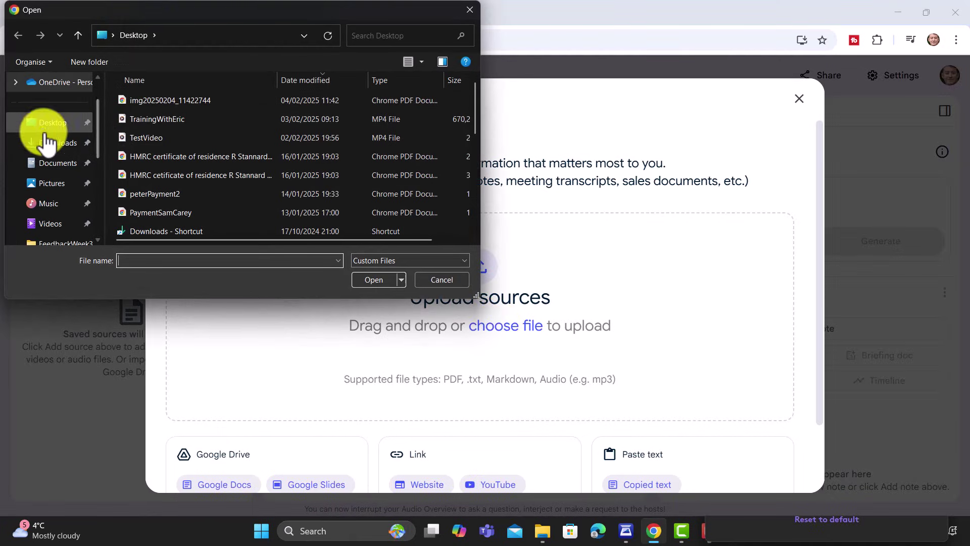
click(45, 127)
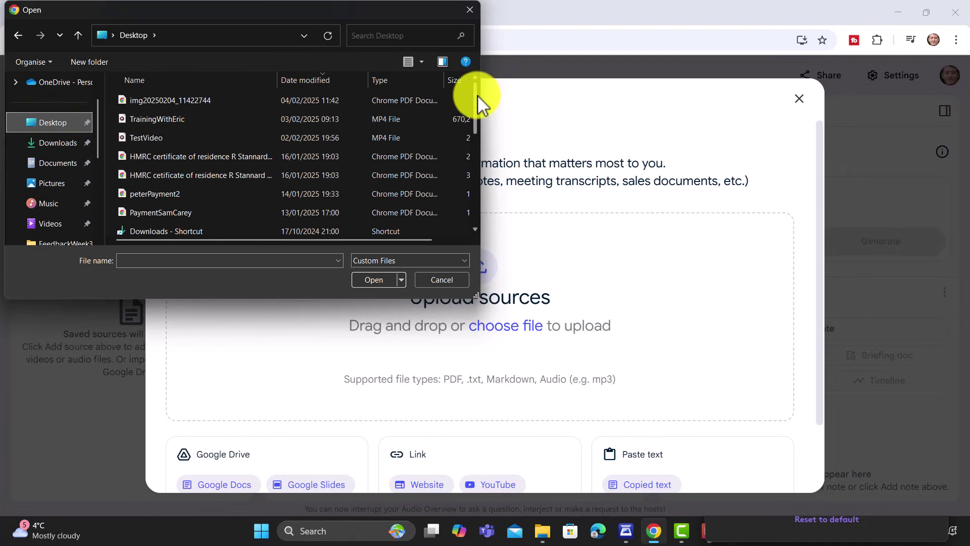
scroll(468, 108, down, 2)
scroll(466, 126, down, 3)
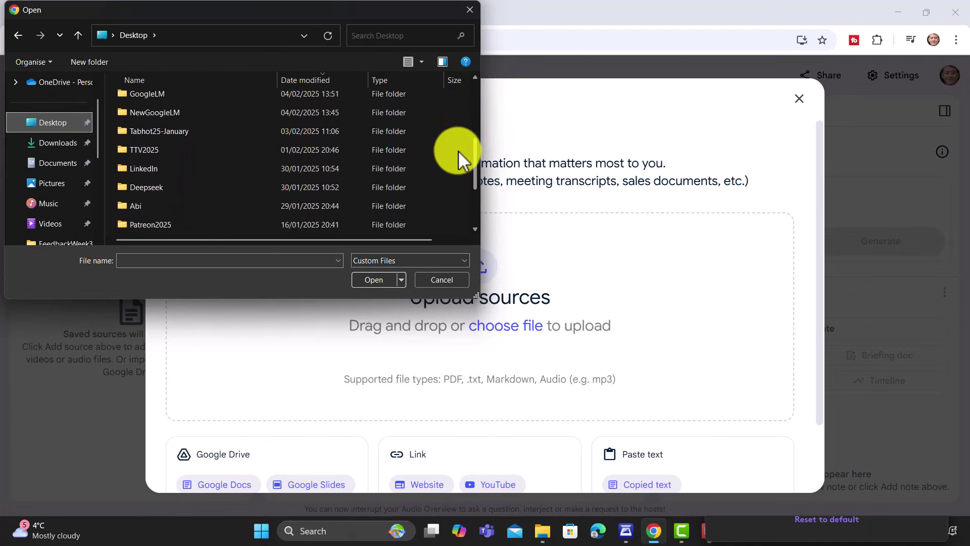
scroll(456, 182, down, 1)
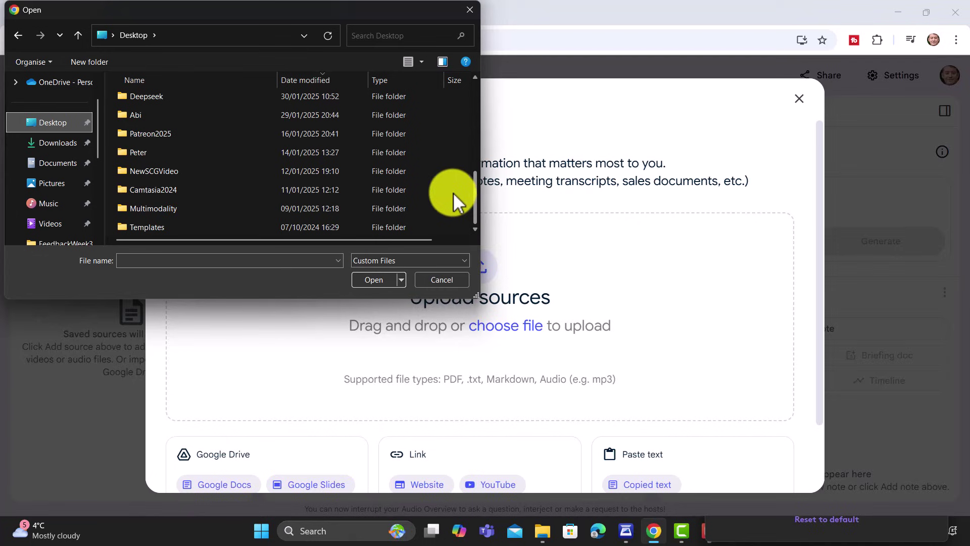
double_click(147, 209)
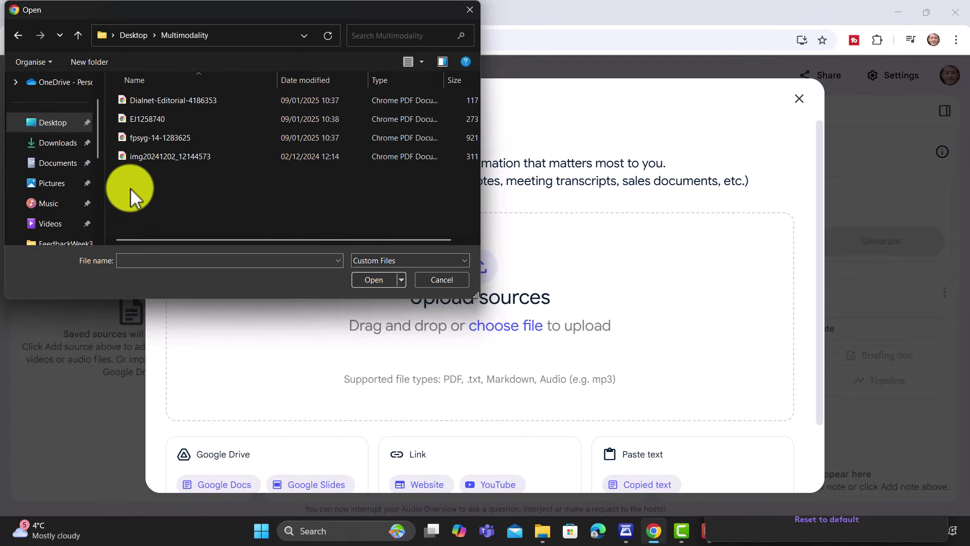
- Upload the PDFs Dialnet-Editorial-4186353, EJ1258740, fpsyg-14-1283625 and img20241202_12144573 together, and include all sources
click(195, 101)
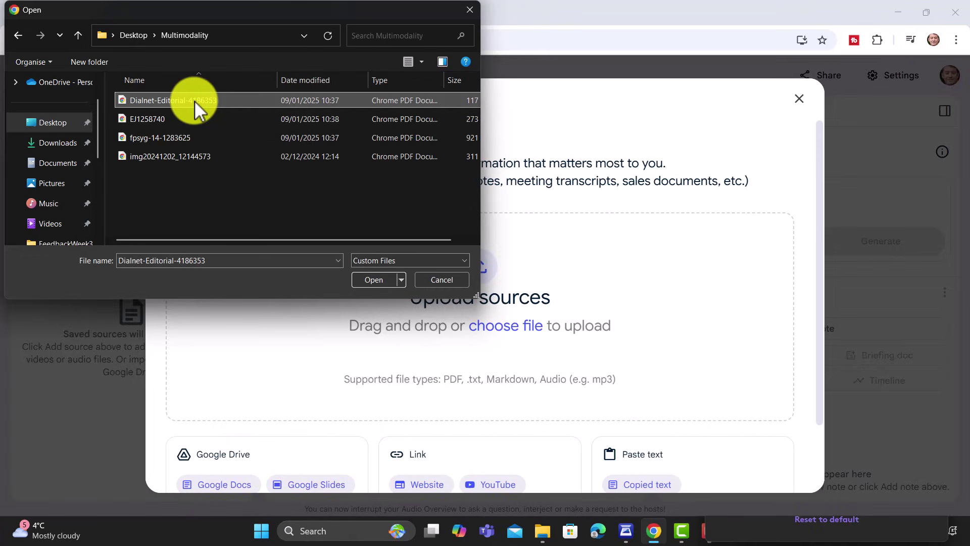
ctrl+click(141, 117)
ctrl+click(144, 140)
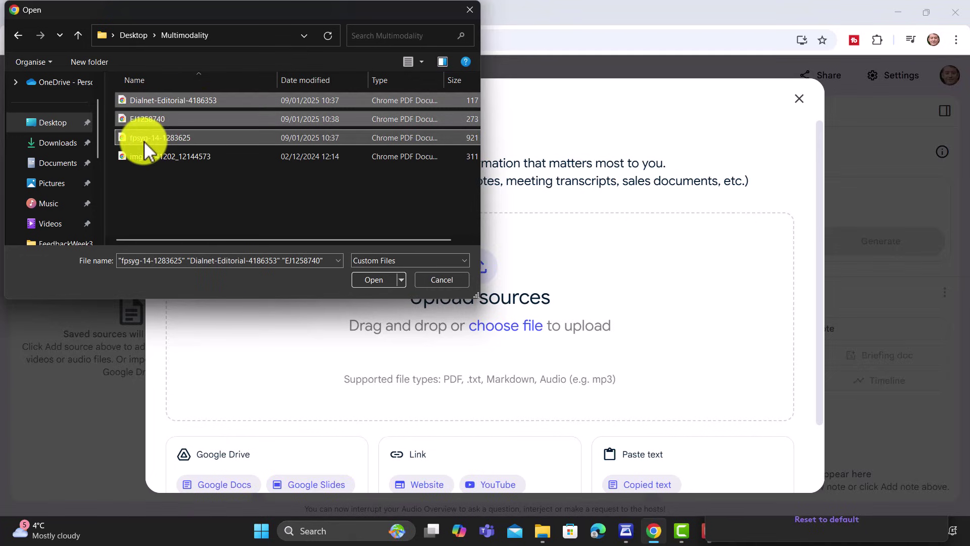
ctrl+click(161, 163)
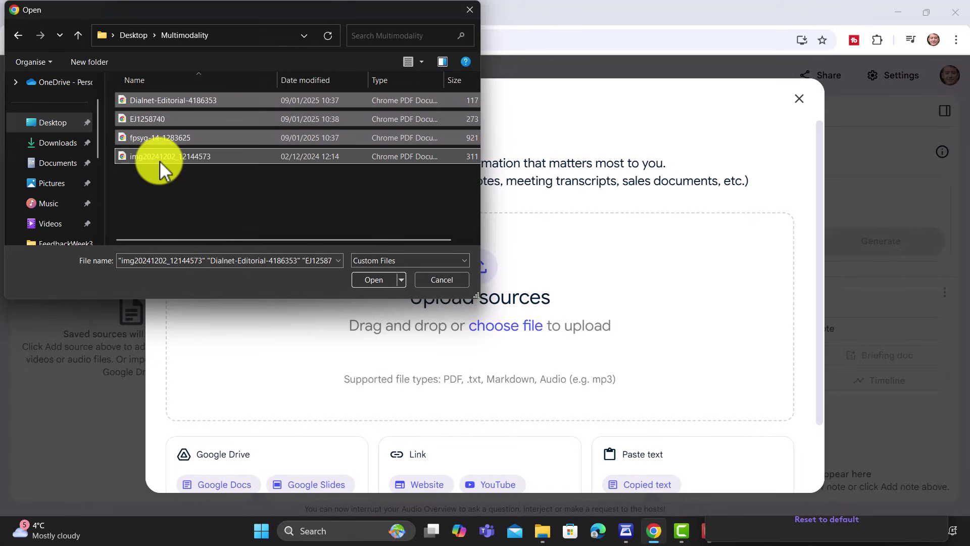
click(381, 280)
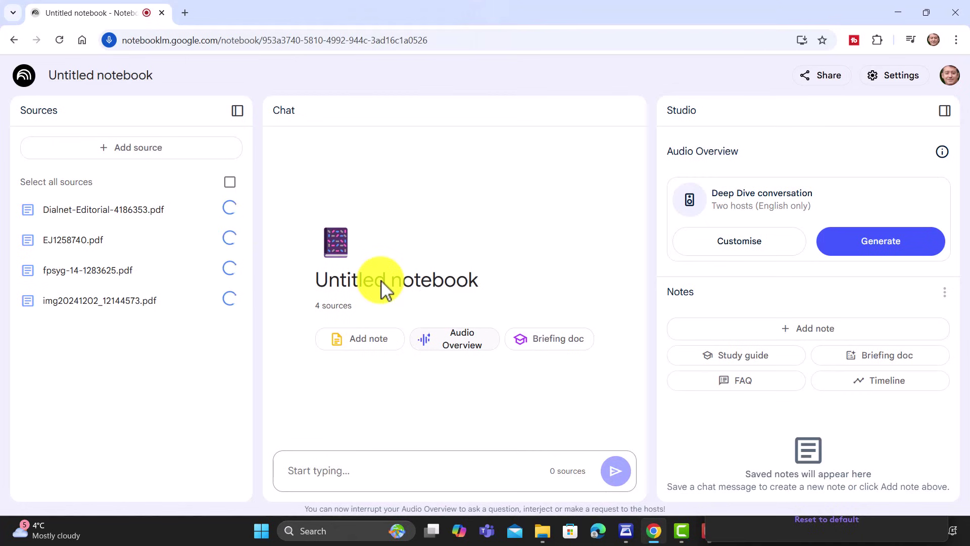
click(230, 183)
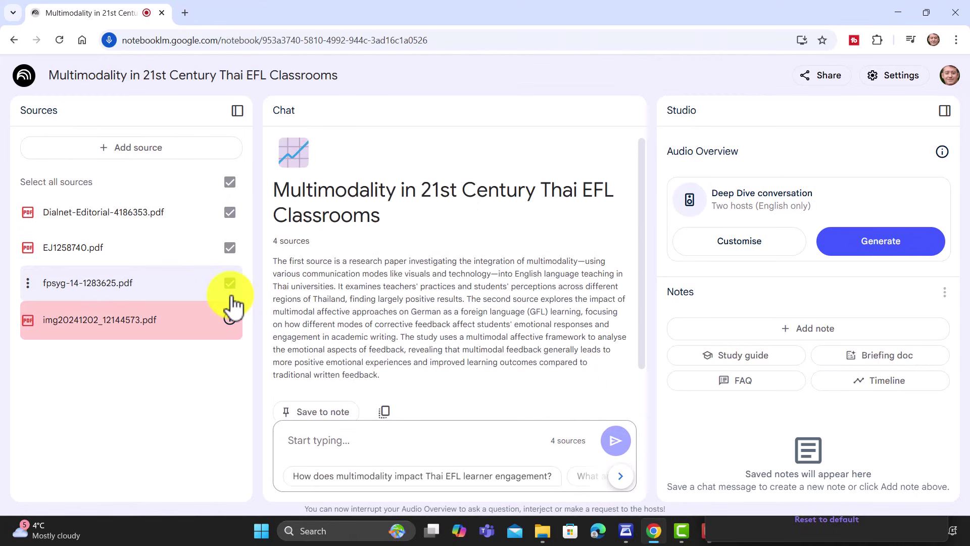
- Add the YouTube video "Multimodality: New Approach to Literacy (Talking ELT S3 E1)" as a source using its copied URL
click(135, 149)
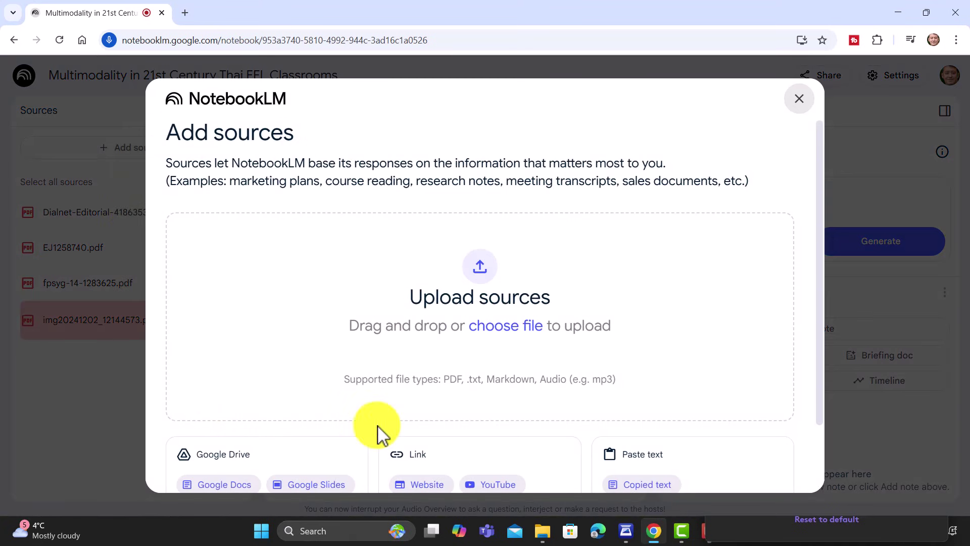
click(497, 484)
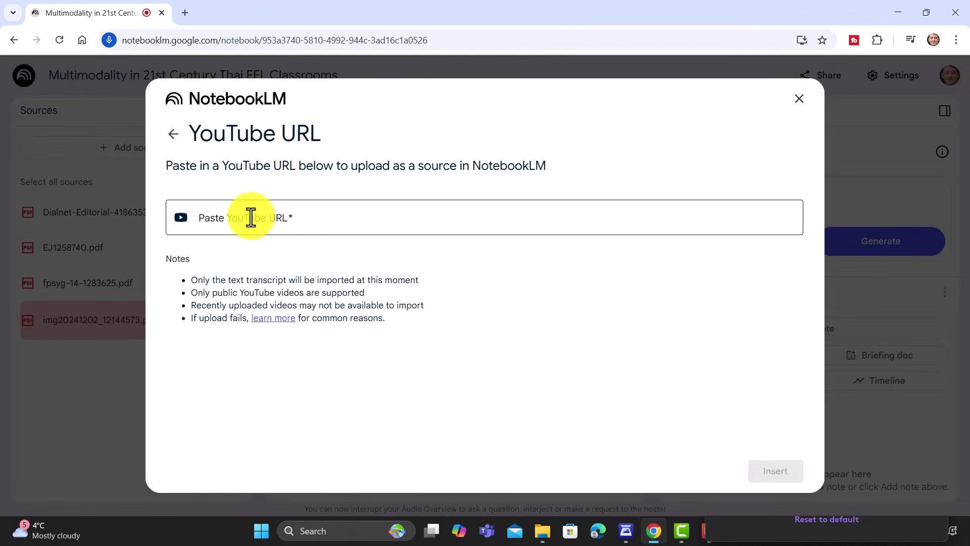
key(ctrl+Tab)
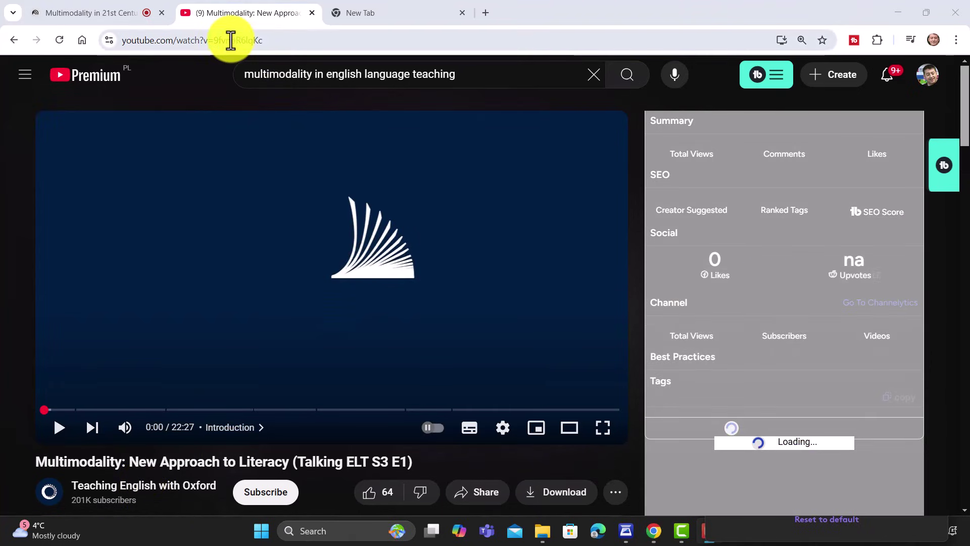
click(232, 40)
right_click(232, 39)
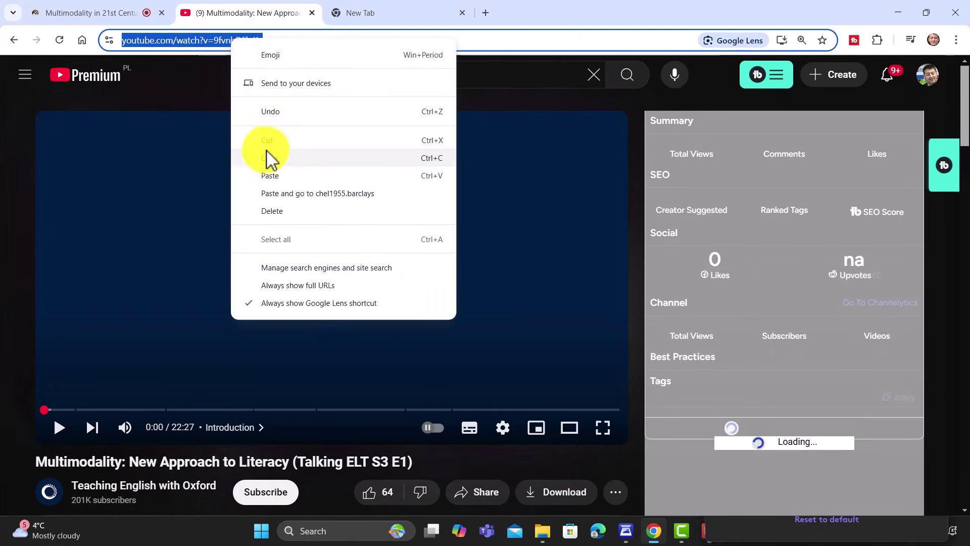
click(270, 159)
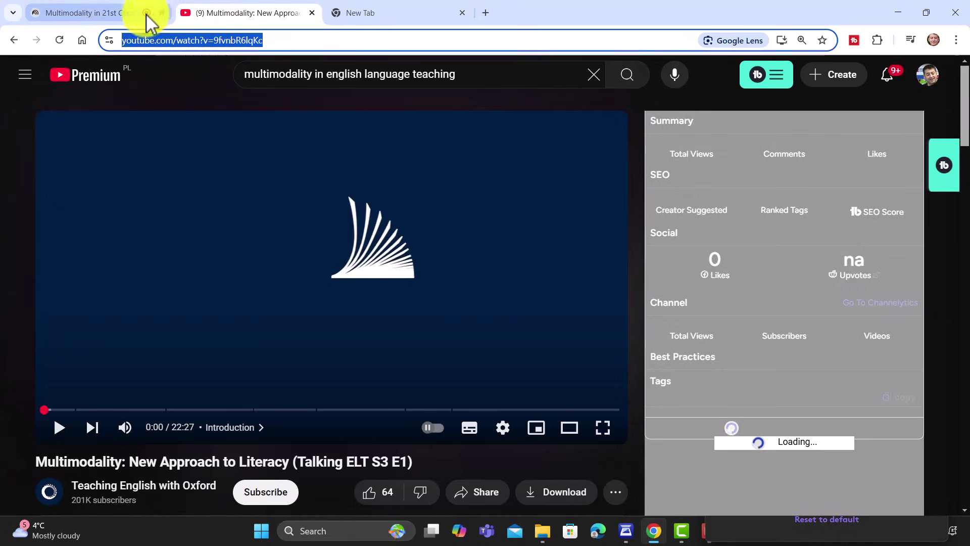
click(114, 15)
click(215, 218)
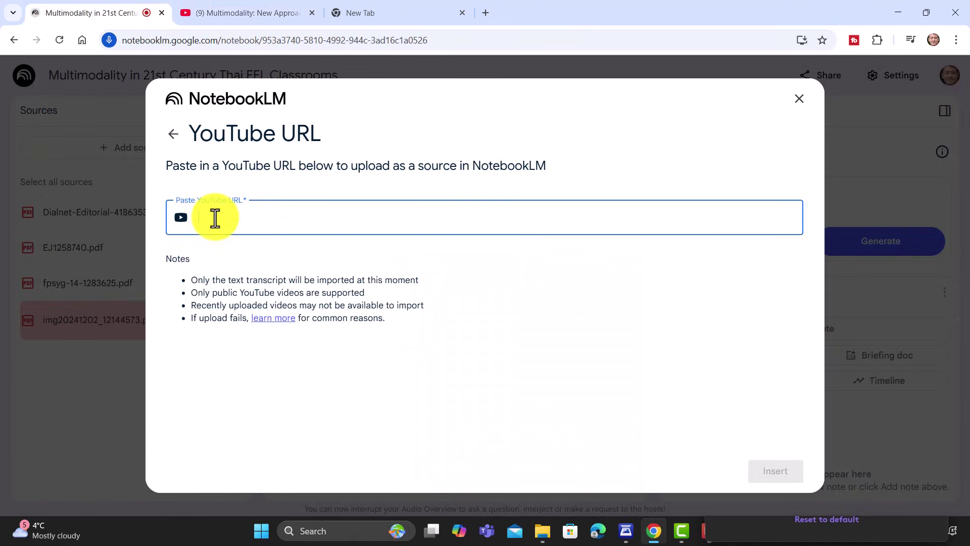
key(ctrl+v)
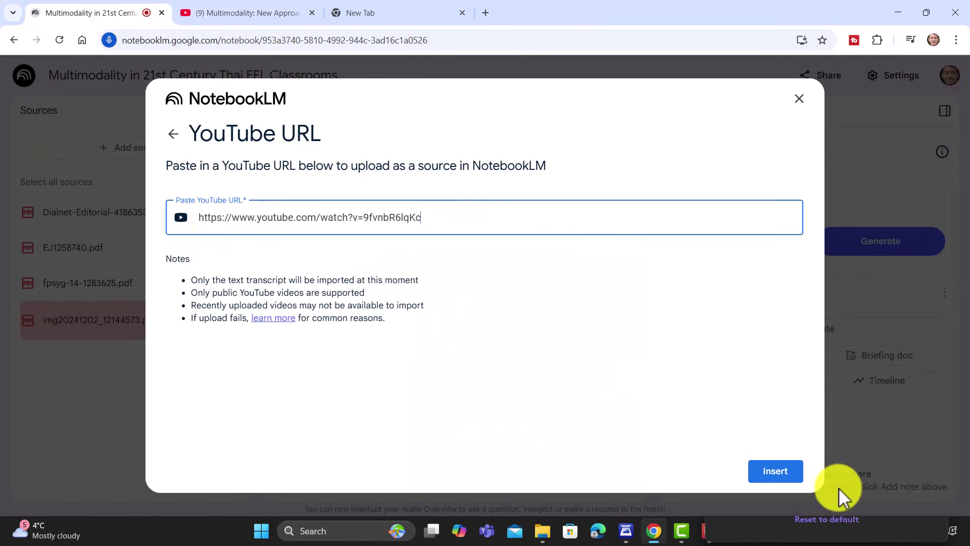
click(773, 471)
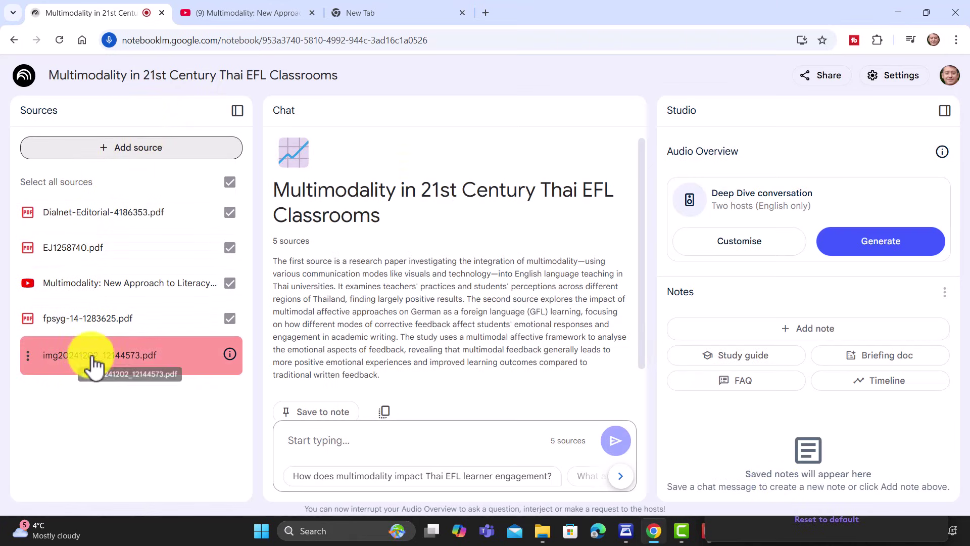
- Check the notebook's source limit in the source-adding dialog without adding anything
click(127, 154)
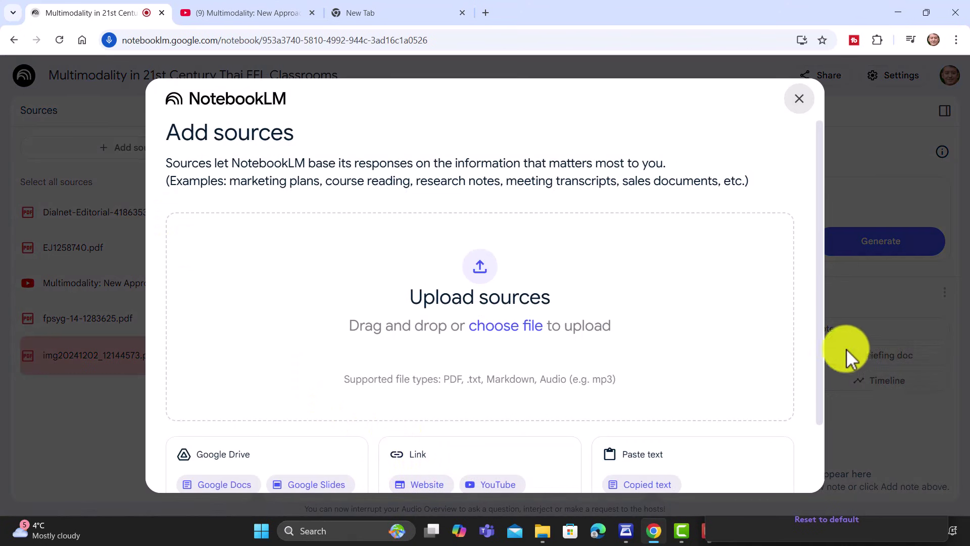
scroll(823, 399, down, 2)
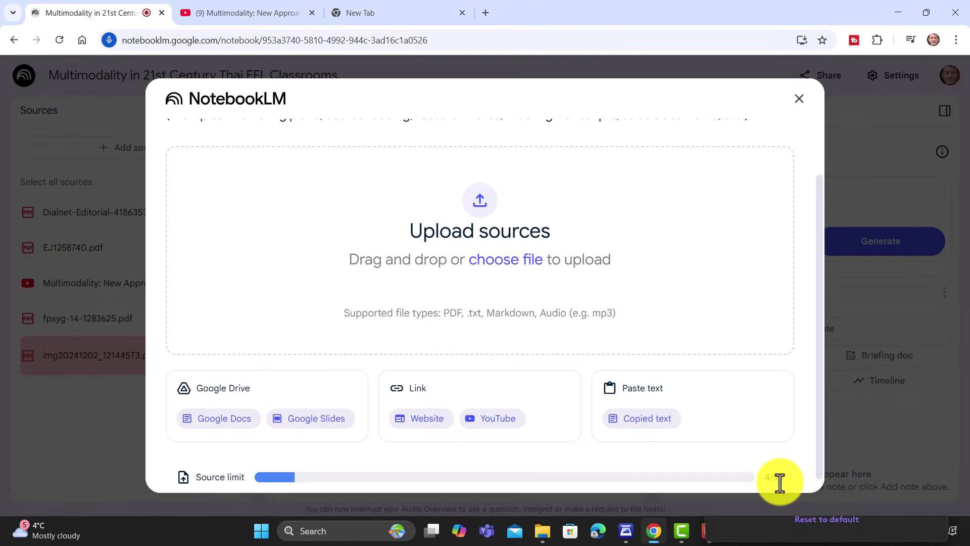
click(799, 99)
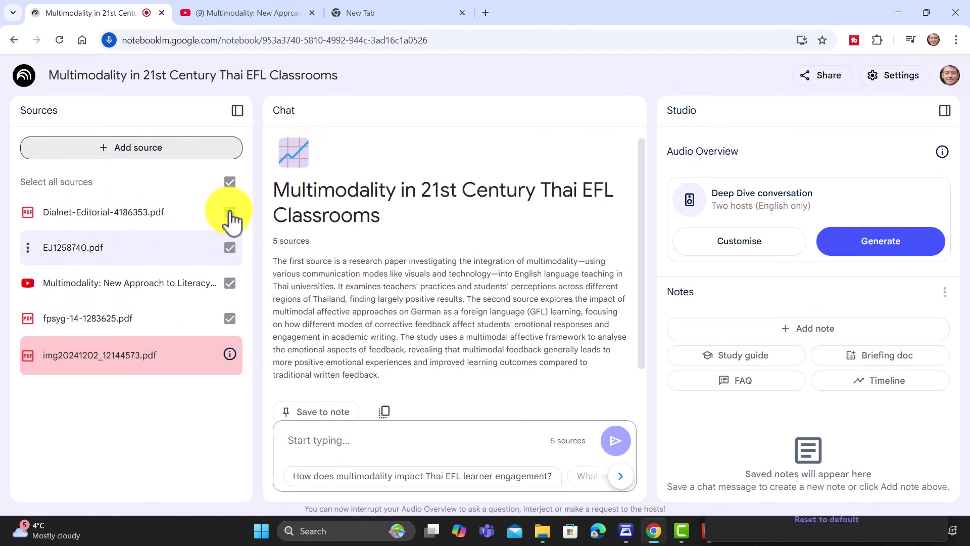
- Generate a study guide from the notebook's sources, view its quiz questions, and return to the Studio overview
scroll(427, 197, down, 1)
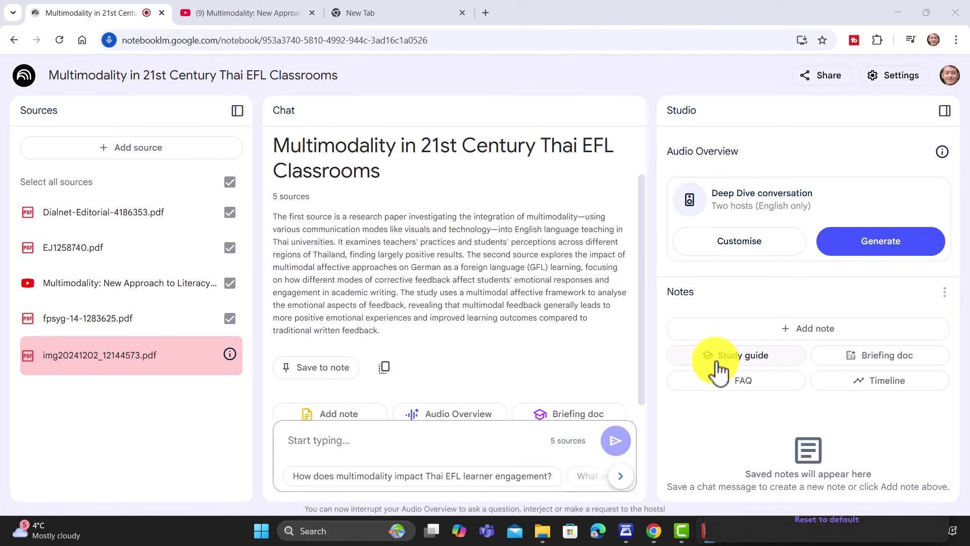
click(733, 364)
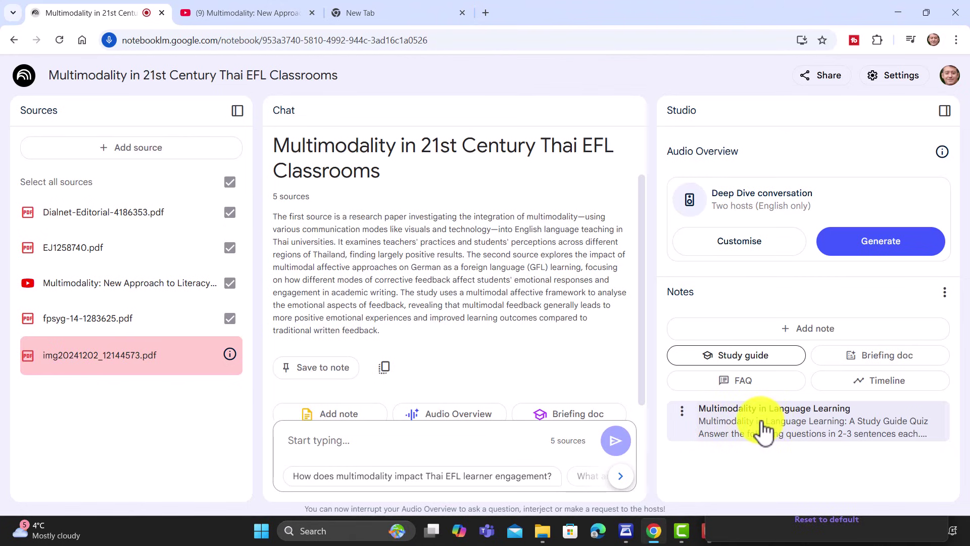
click(764, 430)
drag(954, 202, 958, 164)
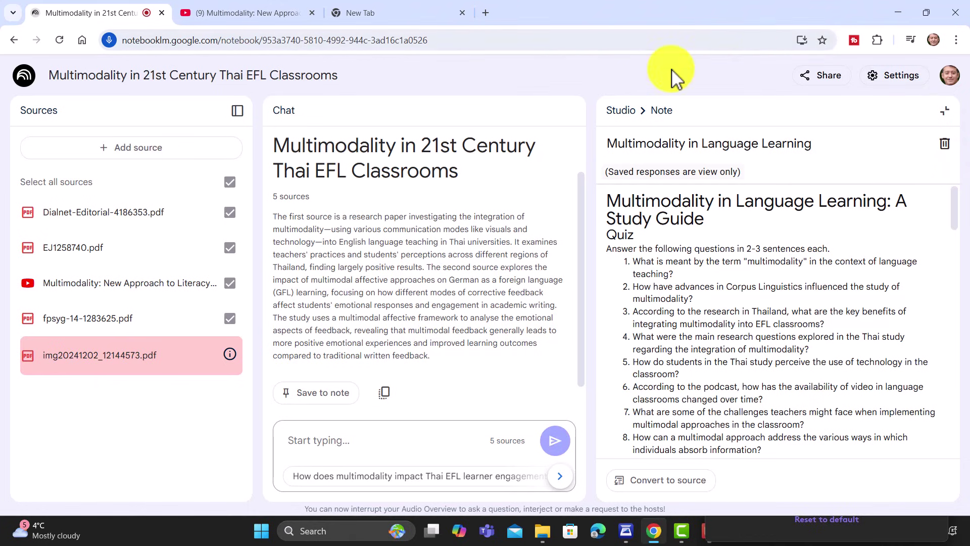
click(620, 111)
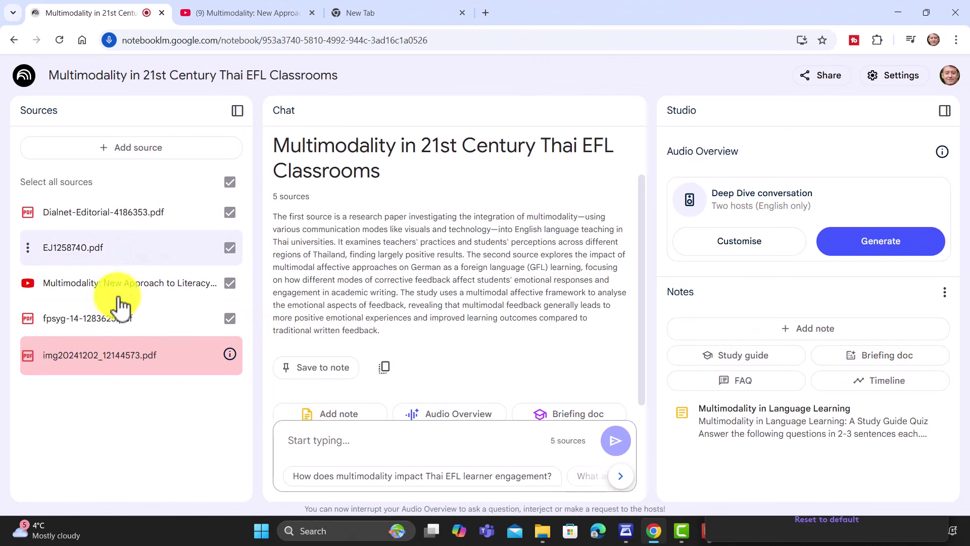
- Generate a briefing doc from the sources, skim its content, and return to the Studio overview
click(885, 363)
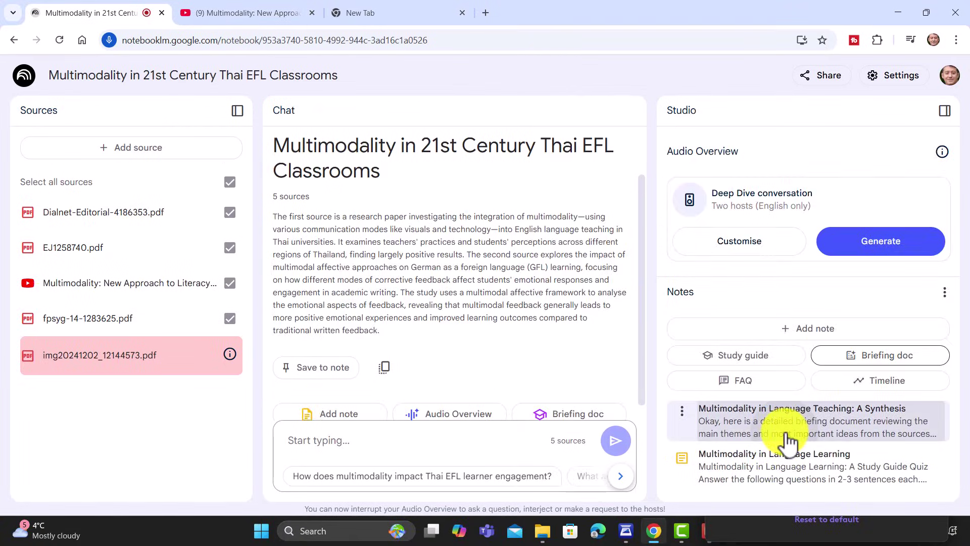
click(722, 429)
scroll(960, 212, down, 5)
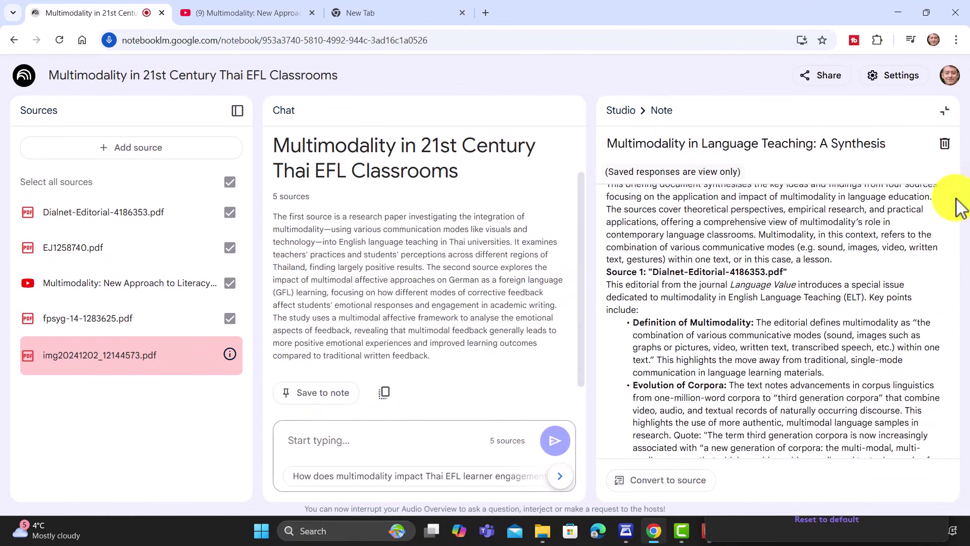
drag(955, 210, 957, 182)
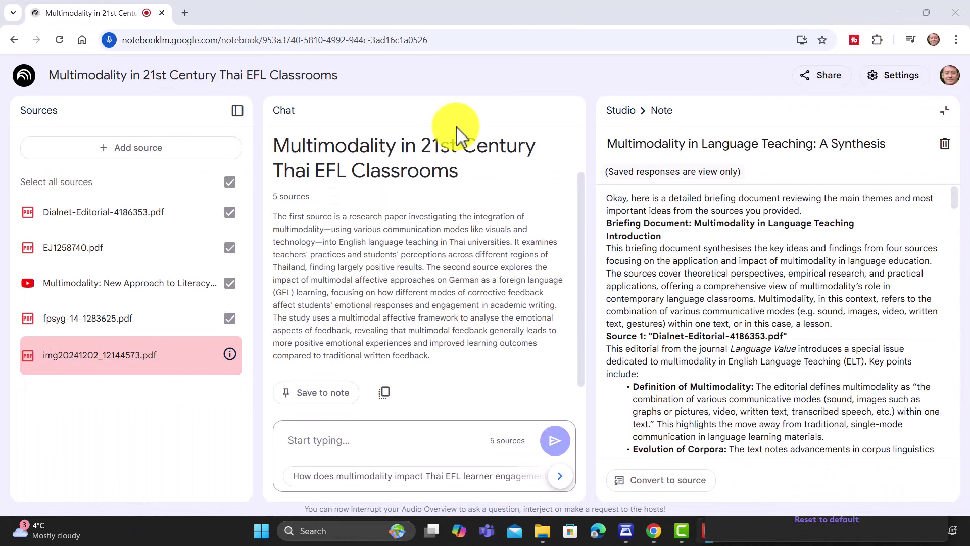
click(621, 111)
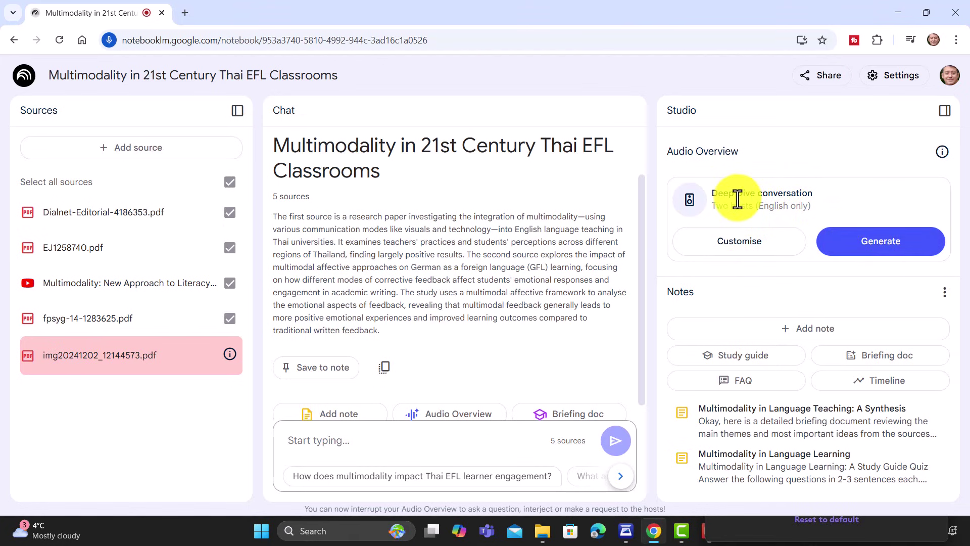
- Generate the two-host Deep Dive audio overview and listen to its opening seconds
click(879, 242)
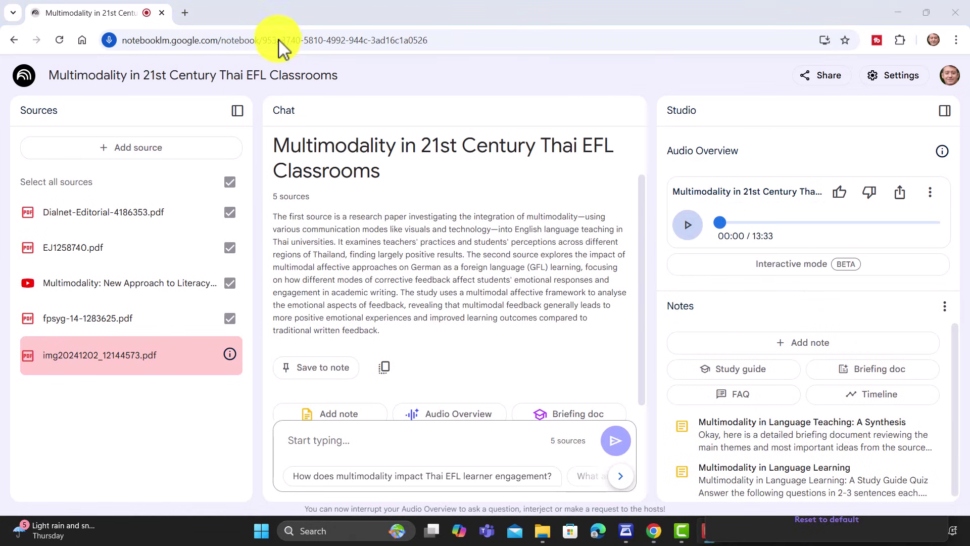
click(690, 227)
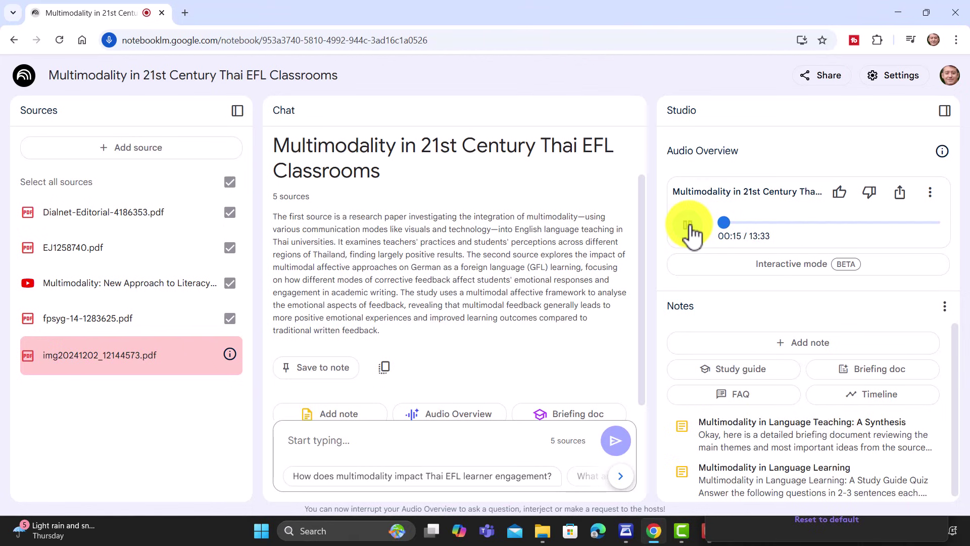
click(688, 225)
- Try joining the hosts' conversation in the audio overview's interactive mode, then pause it and return to the Studio overview
click(807, 273)
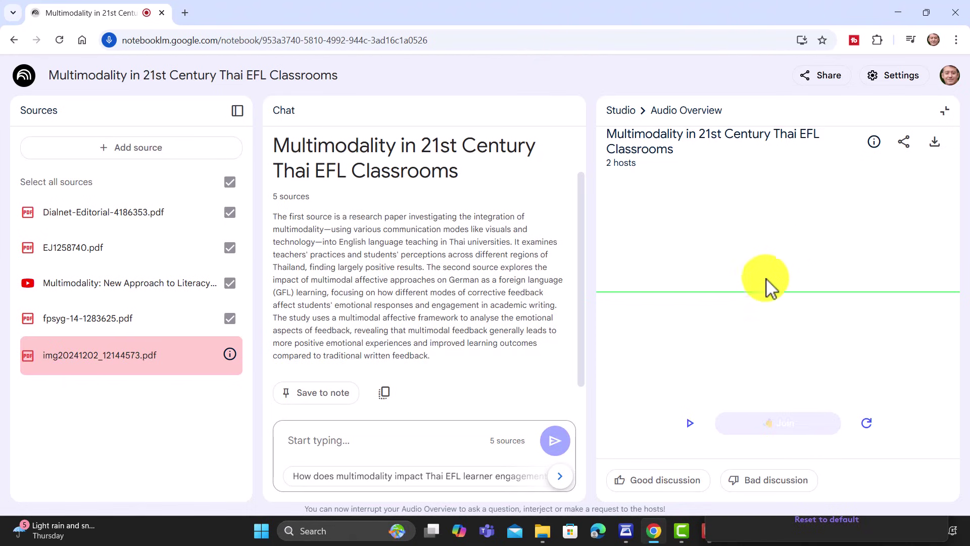
click(691, 425)
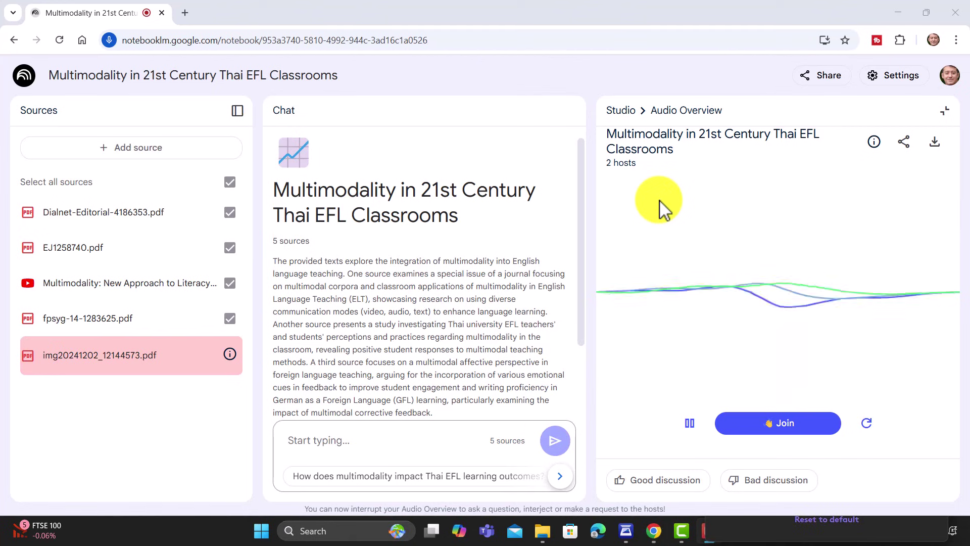
click(785, 428)
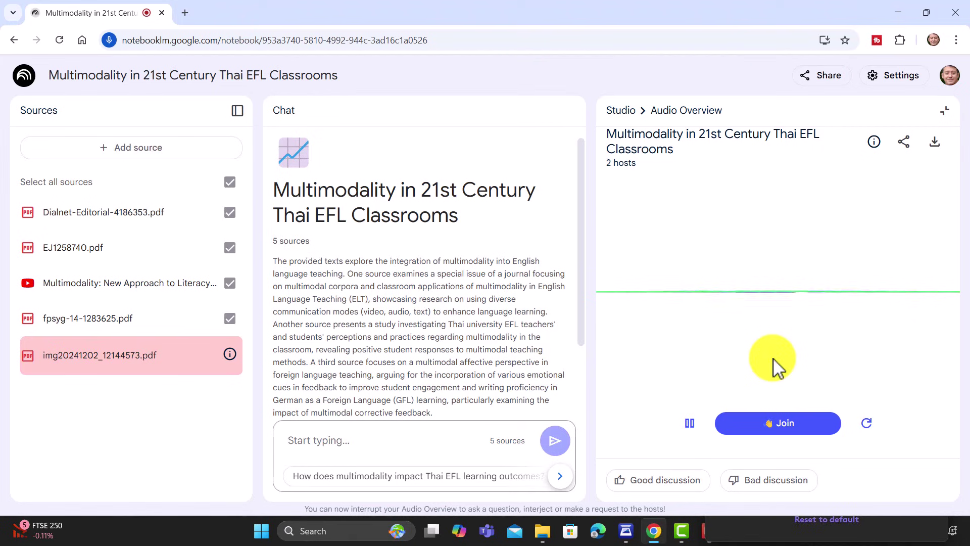
click(690, 427)
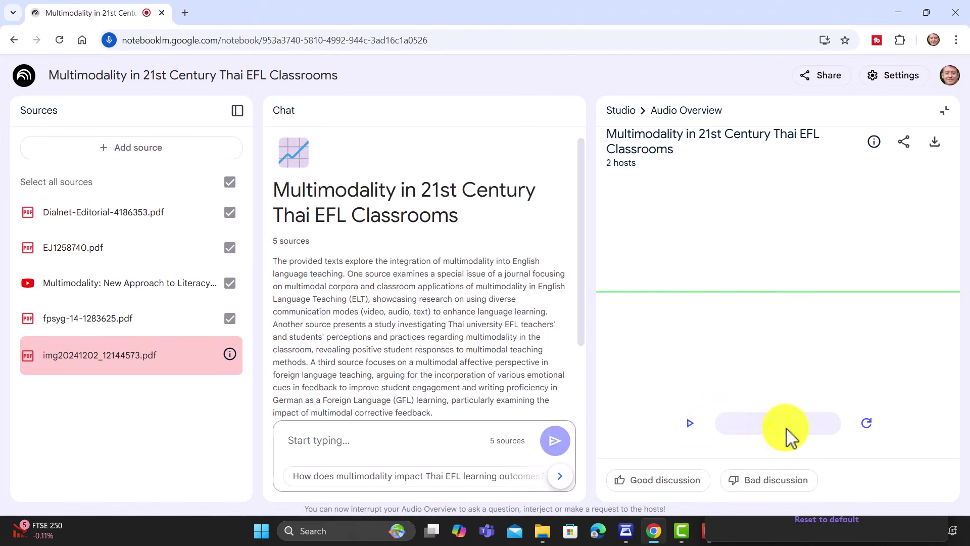
click(621, 111)
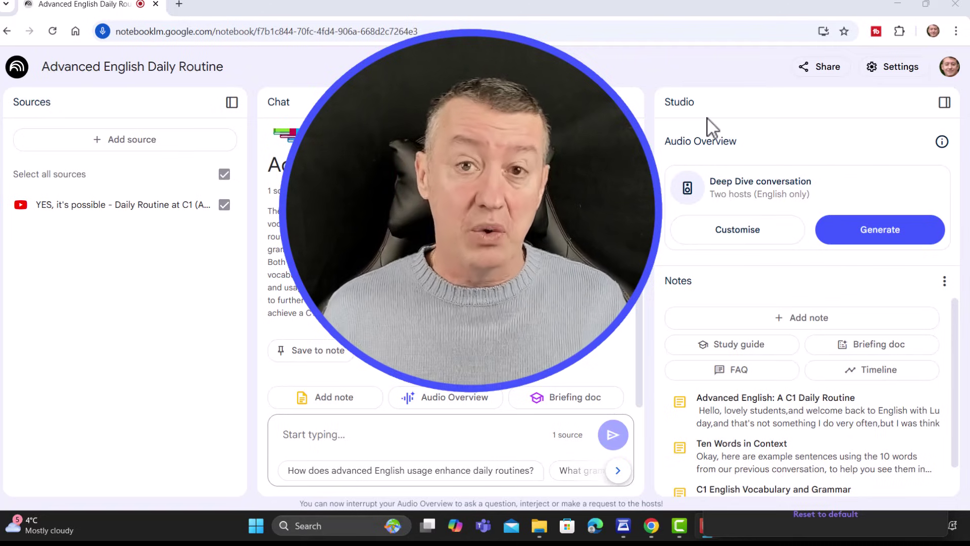
- In the Advanced English Daily Routine notebook, ask the chat to make 9 comprehension questions based on the source video
click(364, 447)
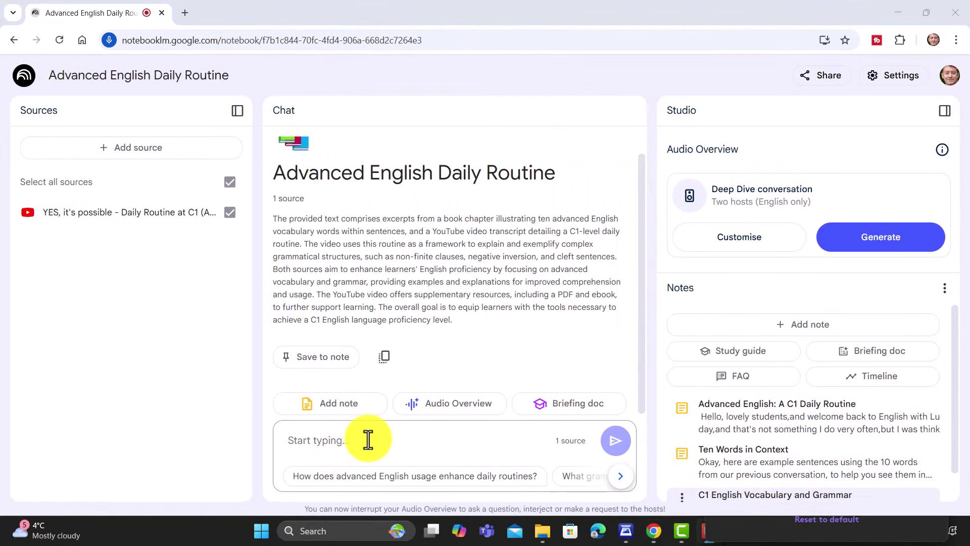
text(Can )
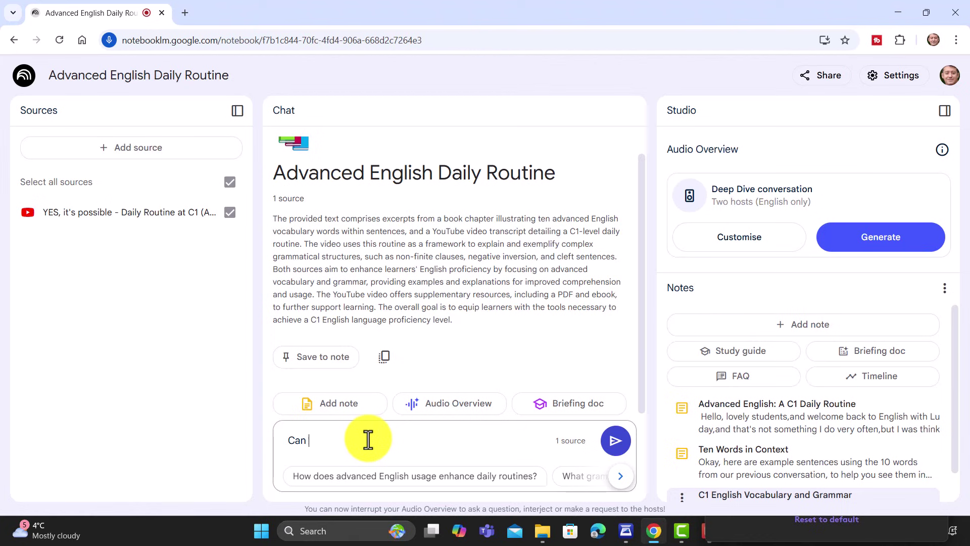
text(you make 9 comprehension questions based on the video I h)
key(BackSpace)
text(used a sou)
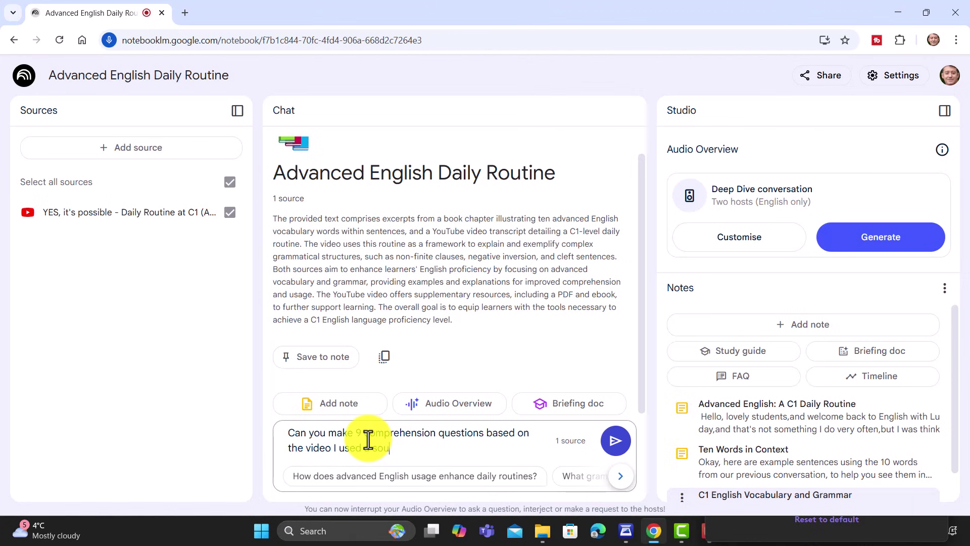
text(rce material)
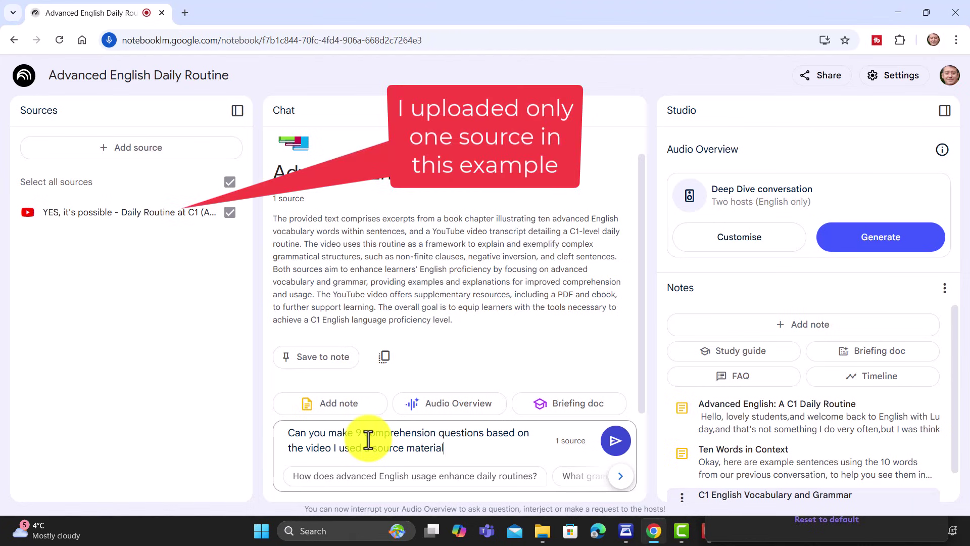
click(616, 443)
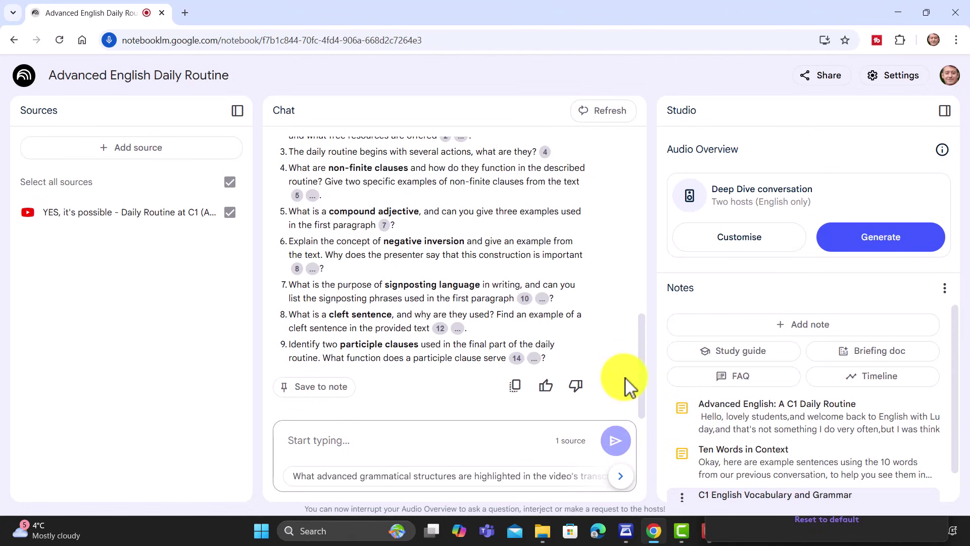
- Ask the chat "Can you provide answers" for the comprehension questions
drag(641, 358, 628, 372)
click(345, 445)
text(Can yo)
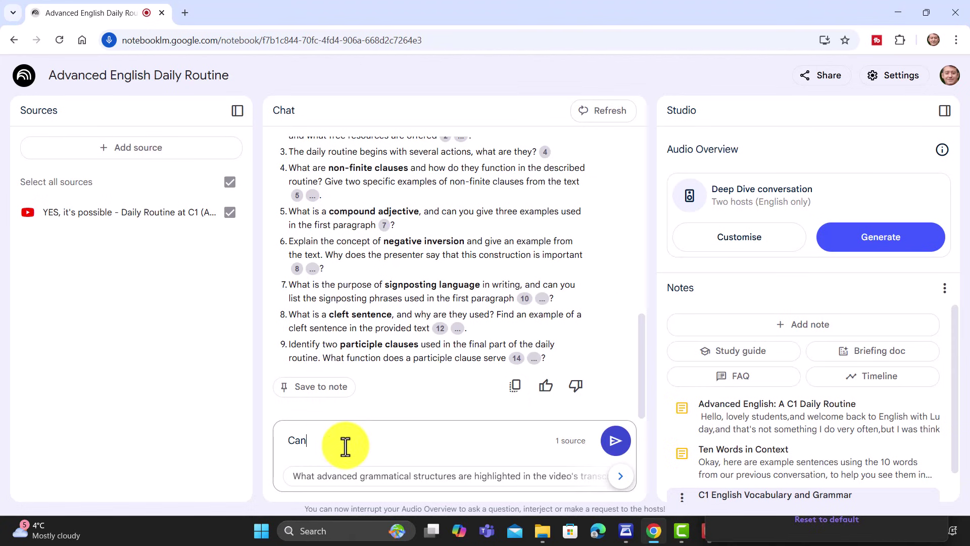
key(BackSpace)
key(BackSpace)
text(ou)
key(BackSpace)
key(BackSpace)
text(you provide answers)
key(Return)
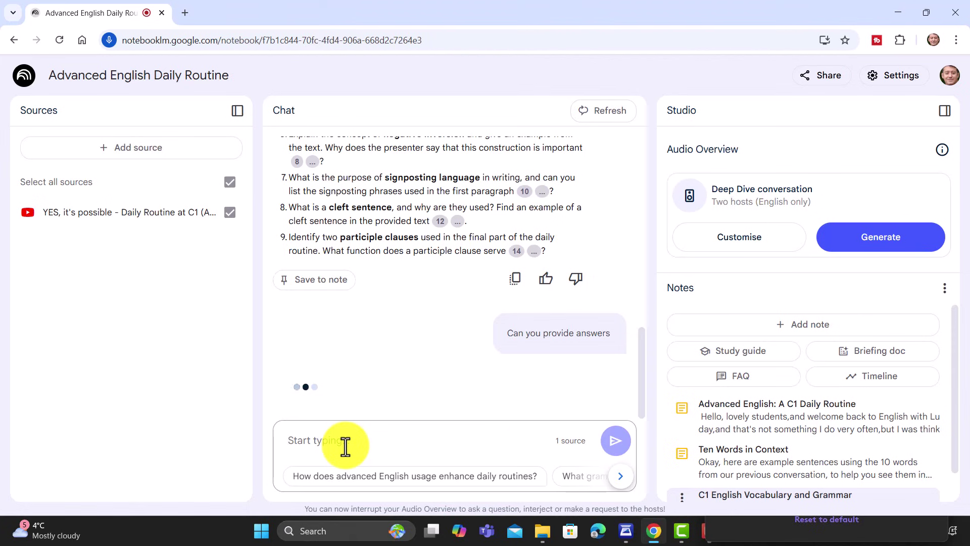
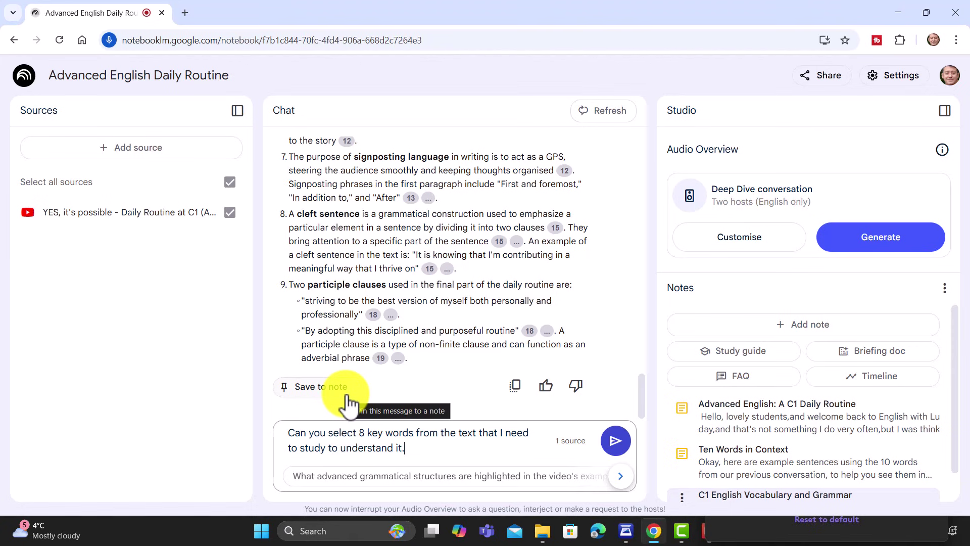
- Ask the chat to select 8 key words from the text to study for understanding it, and review the reply
click(618, 444)
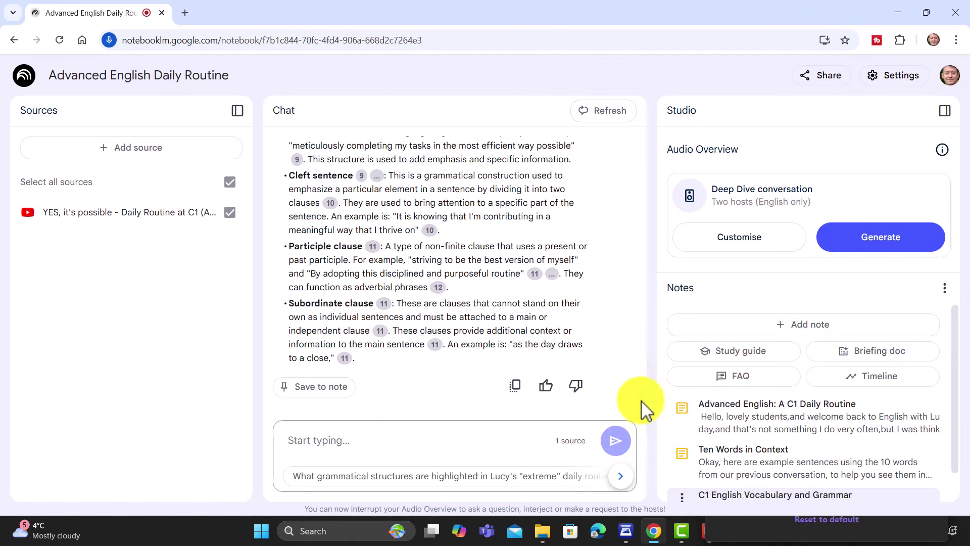
scroll(643, 408, up, 12)
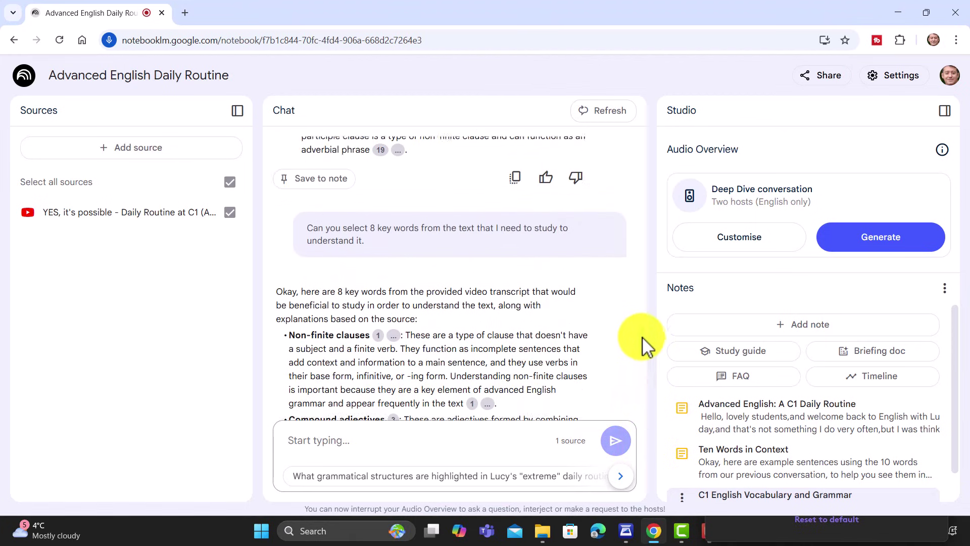
drag(643, 337, 602, 228)
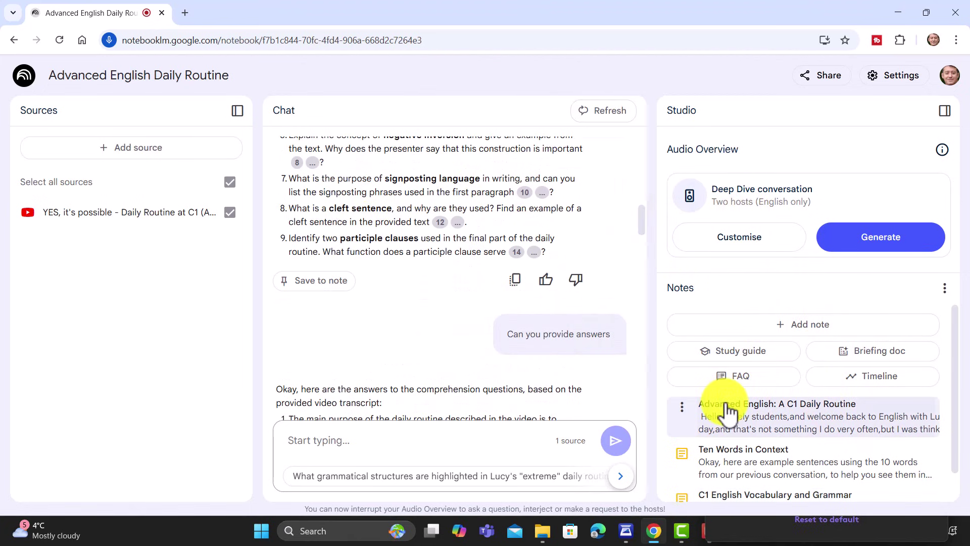
drag(645, 221, 650, 405)
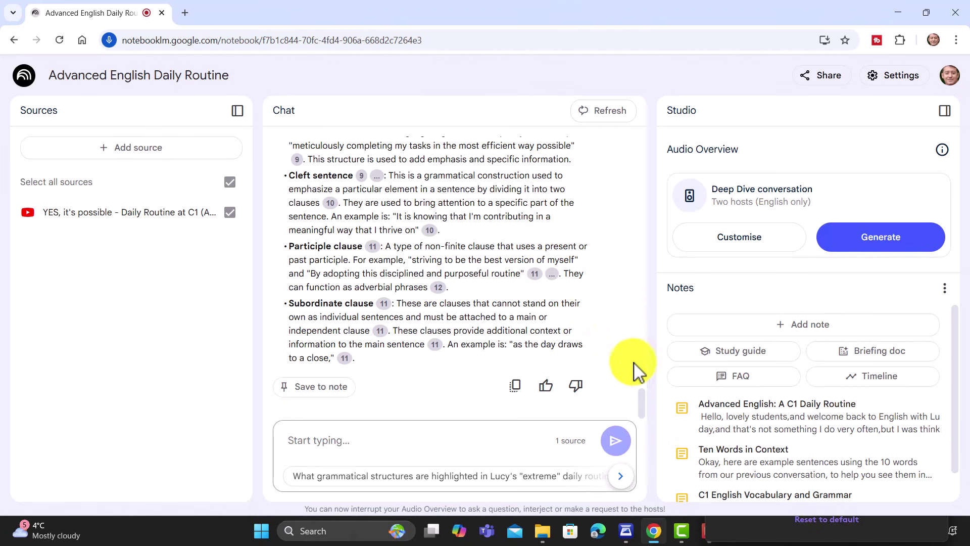
drag(645, 404, 625, 348)
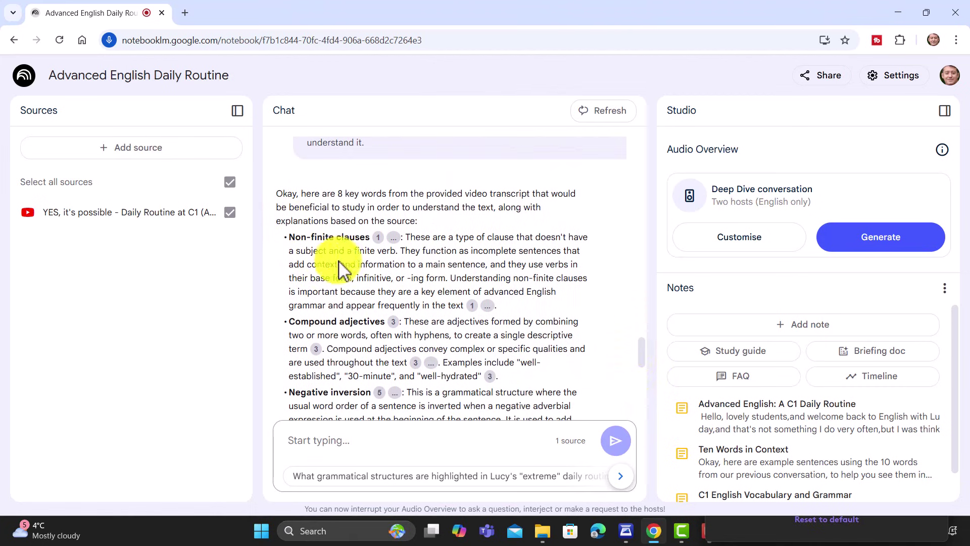
drag(641, 357, 631, 403)
- Save the chat's key-words reply as a note and open that note
click(319, 388)
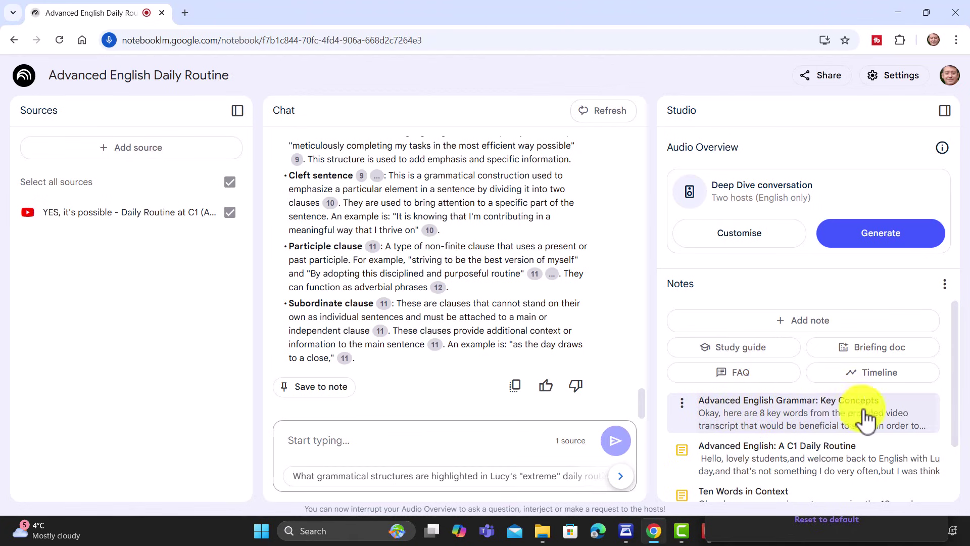
click(823, 415)
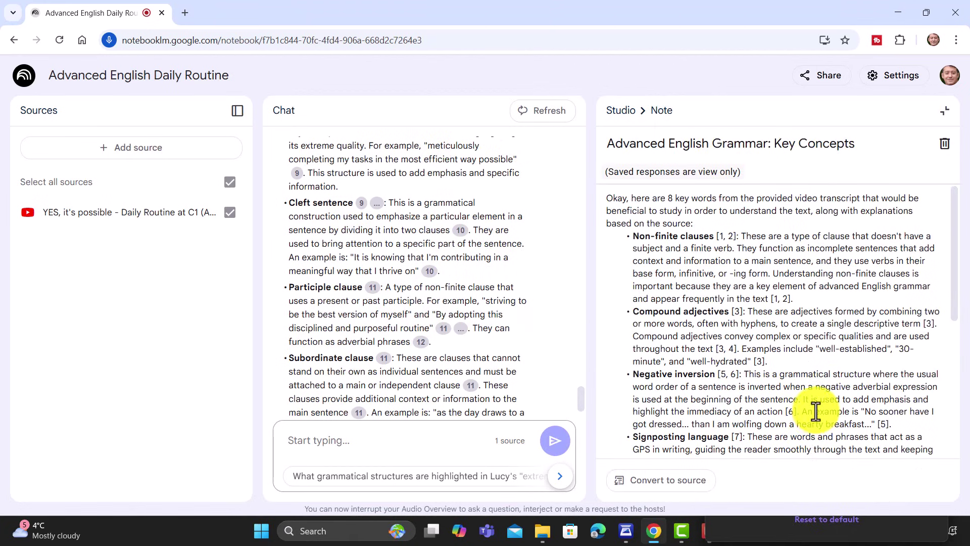
drag(952, 217, 690, 245)
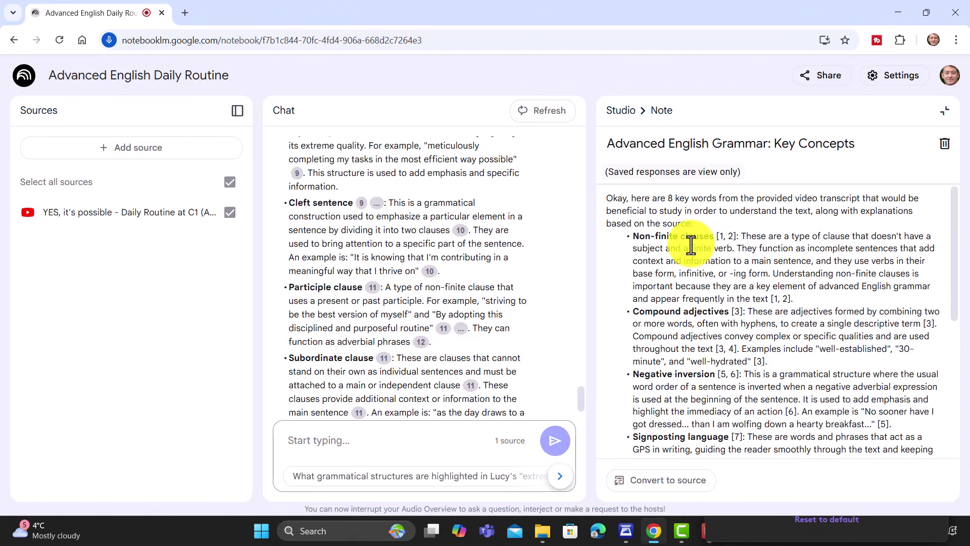
- Review the source guide and transcript of the C1 daily routine video, and return to the source list
click(59, 216)
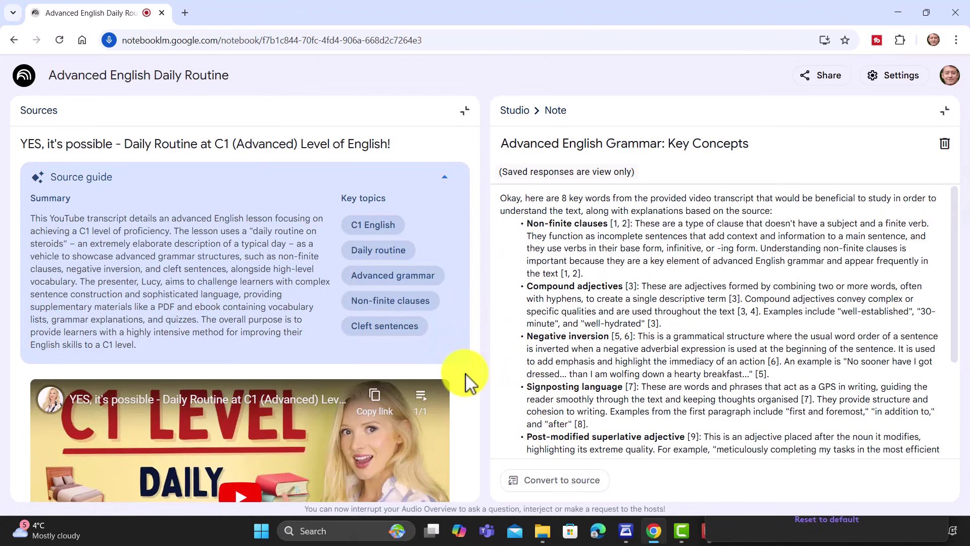
scroll(465, 382, down, 10)
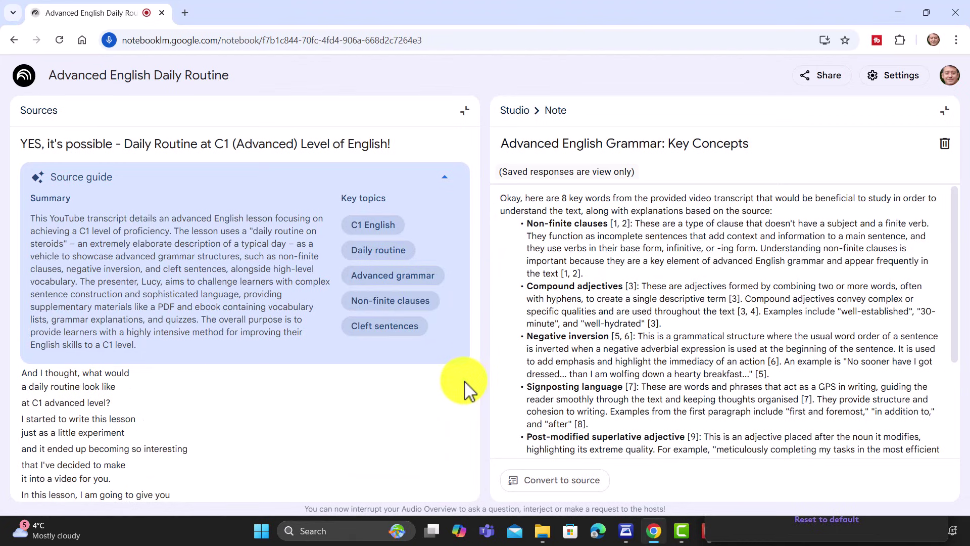
scroll(465, 389, down, 10)
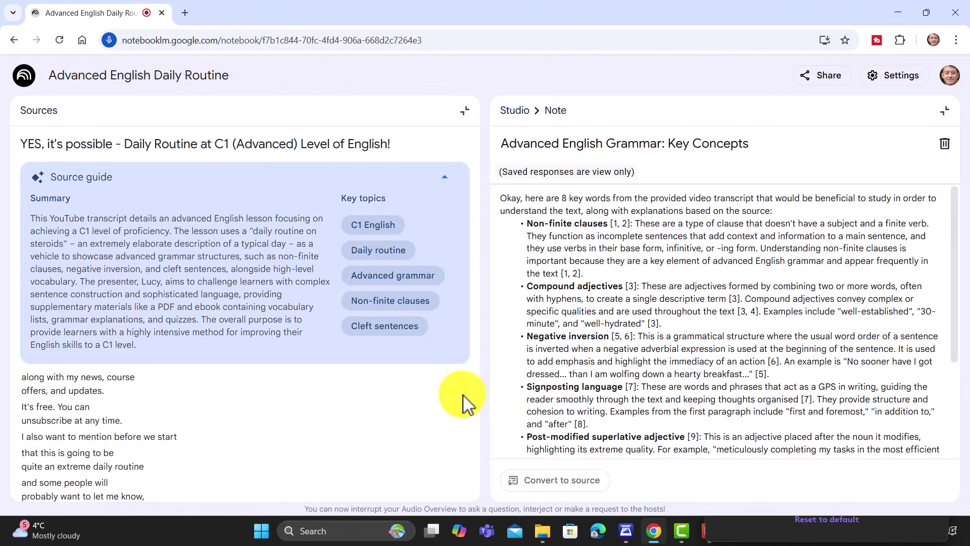
scroll(463, 399, down, 10)
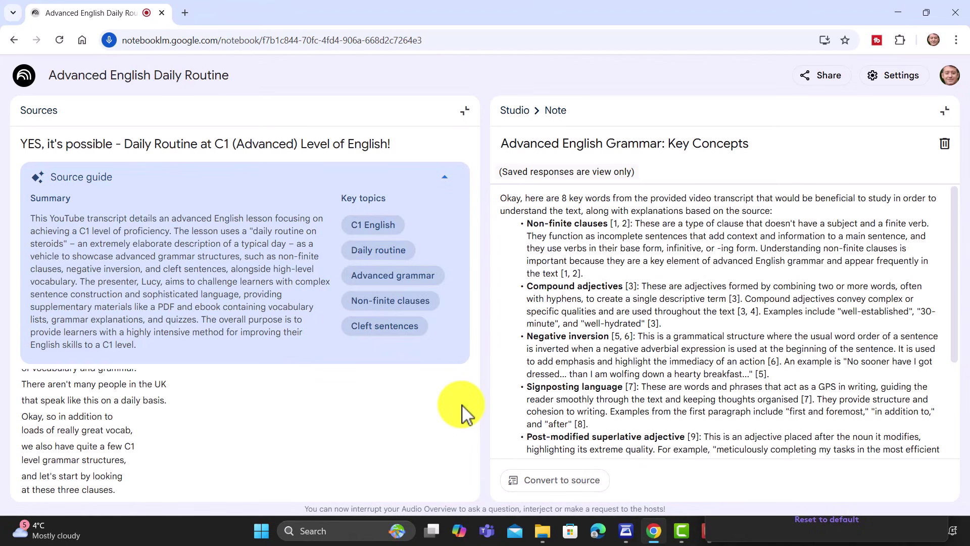
click(39, 111)
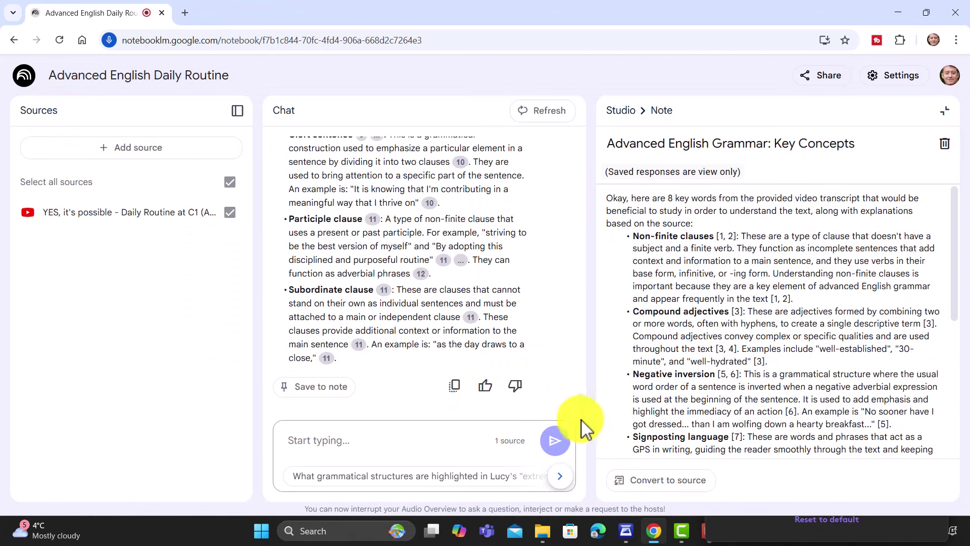